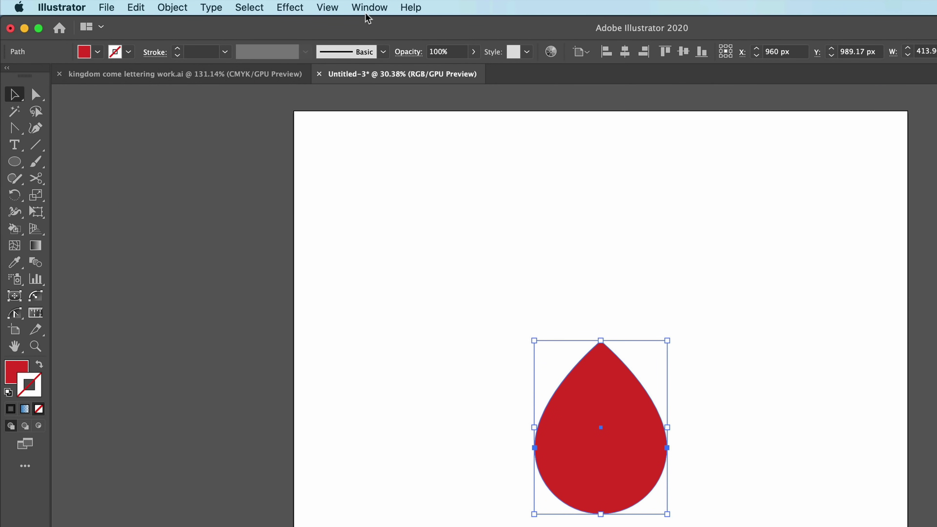
Show the Appearance panel from the Window menu for the selected red drop
{"action": "left_click", "coordinate": [368, 7]}
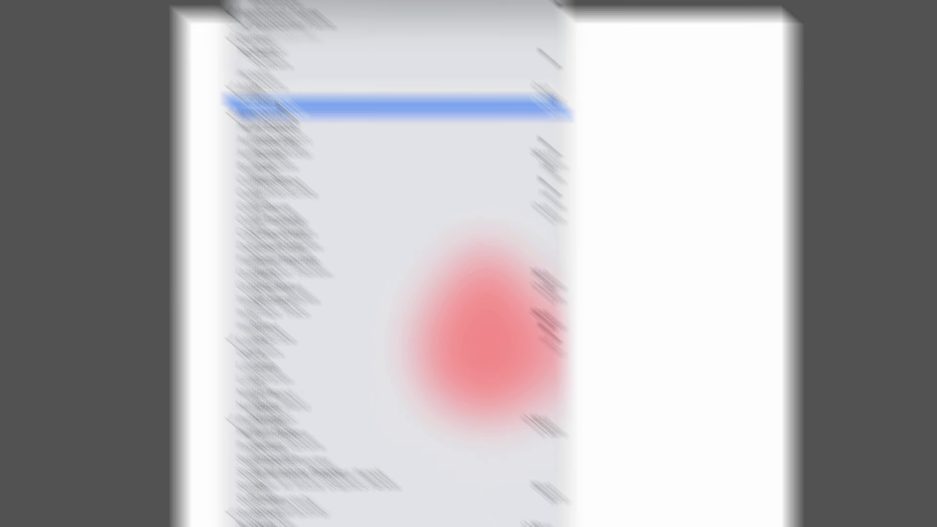
{"action": "left_click", "coordinate": [369, 107]}
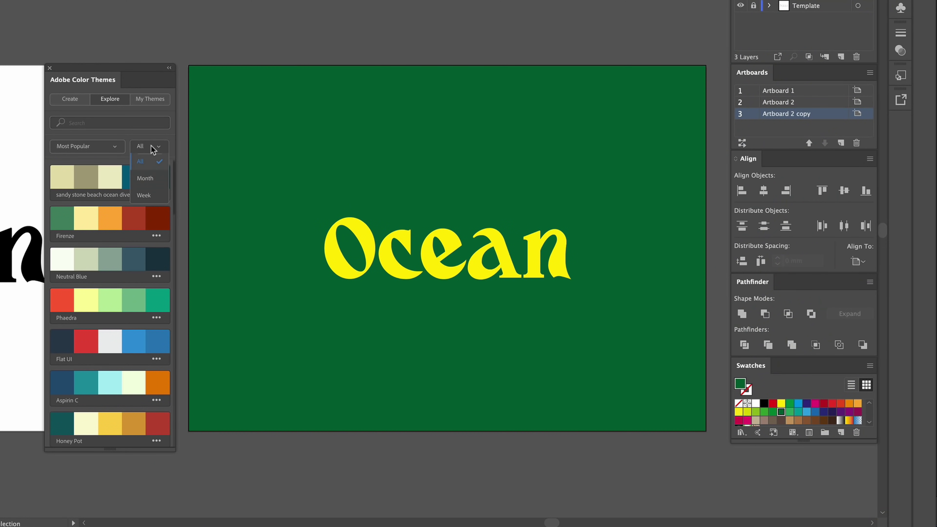
{"action": "left_click", "coordinate": [113, 151]}
{"action": "left_click", "coordinate": [111, 151]}
{"action": "left_click", "coordinate": [111, 152]}
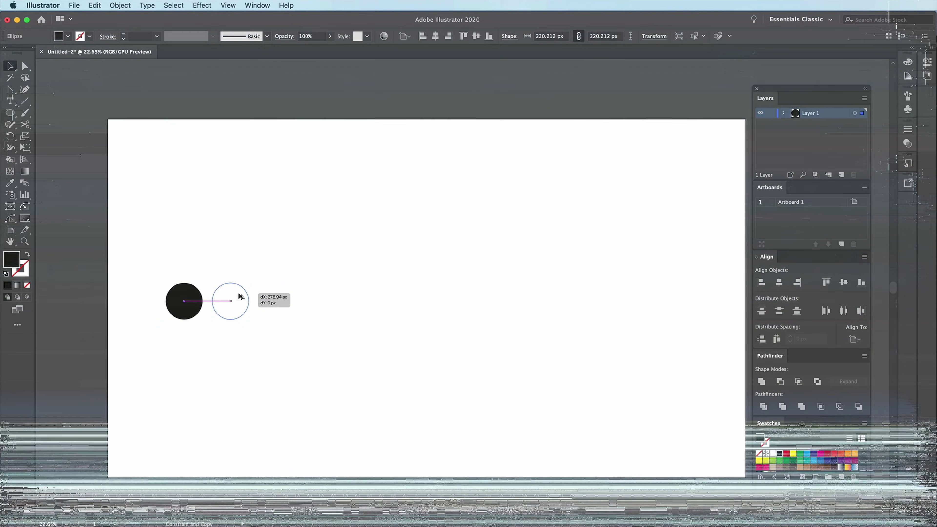
Extend the circles into a row of twelve and duplicate it into seven rows
{"action": "left_click_drag", "start_coordinate": [239, 296], "coordinate": [240, 296]}
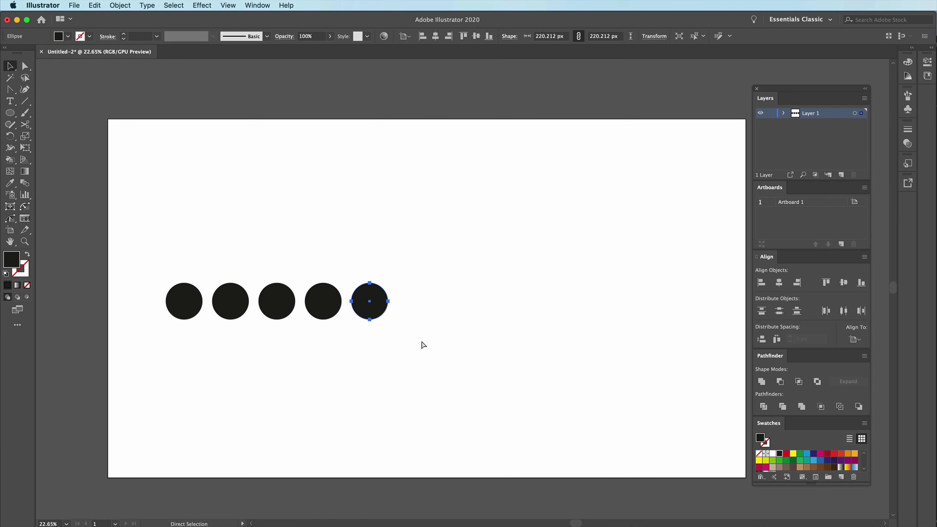
{"action": "key", "text": "v"}
{"action": "left_click_drag", "start_coordinate": [660, 313], "coordinate": [696, 265]}
{"action": "key", "text": "super+z"}
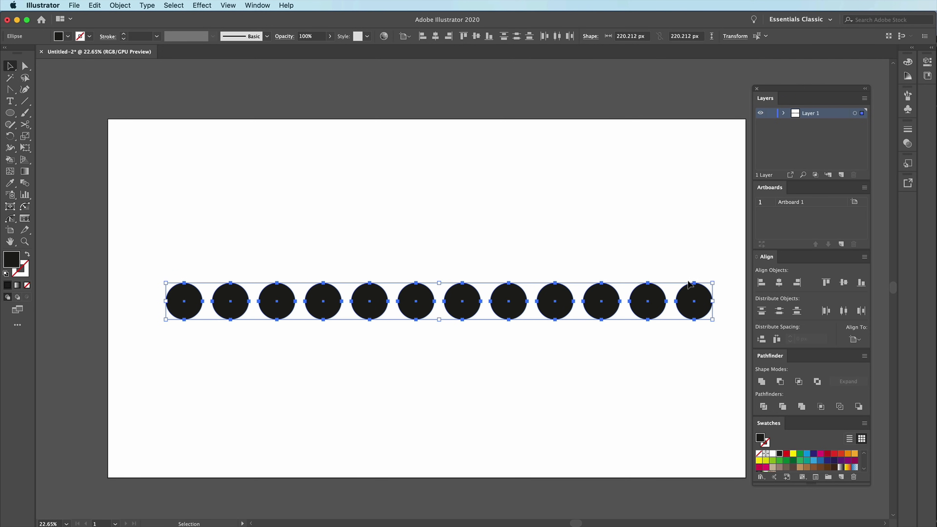
{"action": "left_click_drag", "start_coordinate": [670, 179], "coordinate": [668, 203]}
{"action": "key", "text": "super+d"}
{"action": "key", "text": "super+d"}
{"action": "key", "text": "super+d"}
{"action": "key", "text": "super+d"}
{"action": "key", "text": "super+d"}
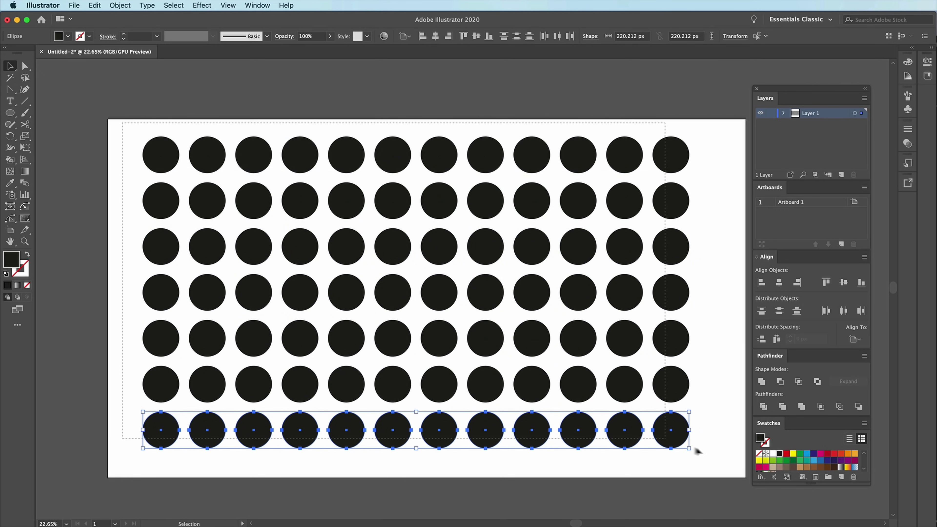
Shrink the circle grid to the bottom-left, copy it into five grids, and align them
{"action": "key", "text": "super+a"}
{"action": "left_click_drag", "start_coordinate": [689, 136], "coordinate": [233, 360]}
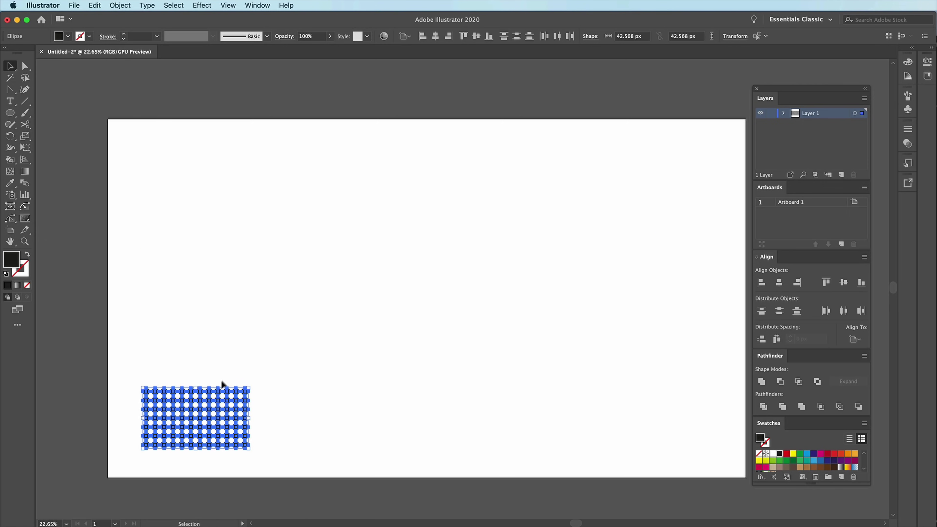
{"action": "left_click_drag", "start_coordinate": [223, 394], "coordinate": [340, 400]}
{"action": "key", "text": "super+d"}
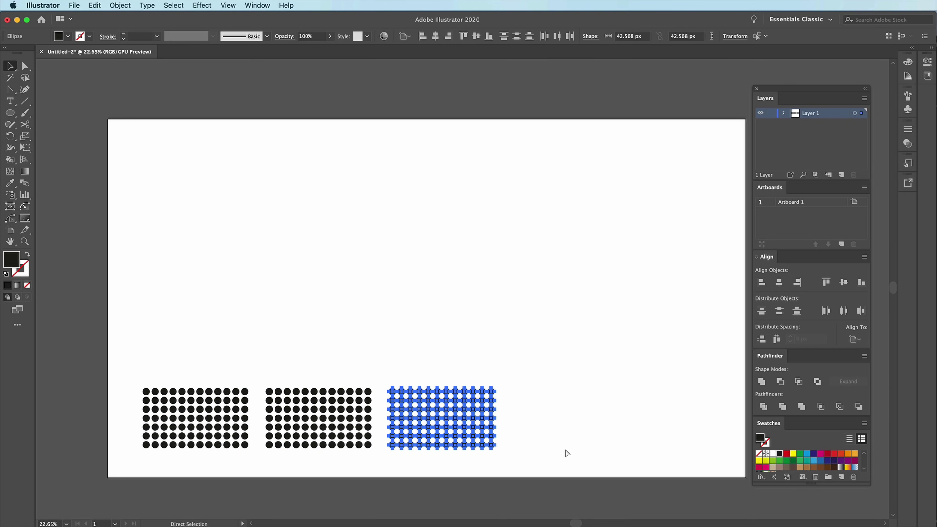
{"action": "key", "text": "super+d"}
{"action": "key", "text": "super+d"}
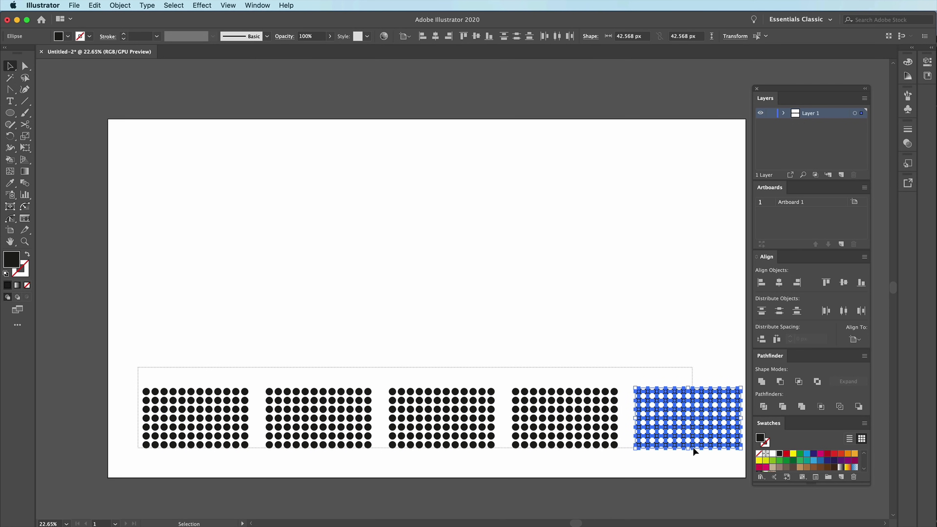
{"action": "left_click_drag", "start_coordinate": [693, 450], "coordinate": [692, 449]}
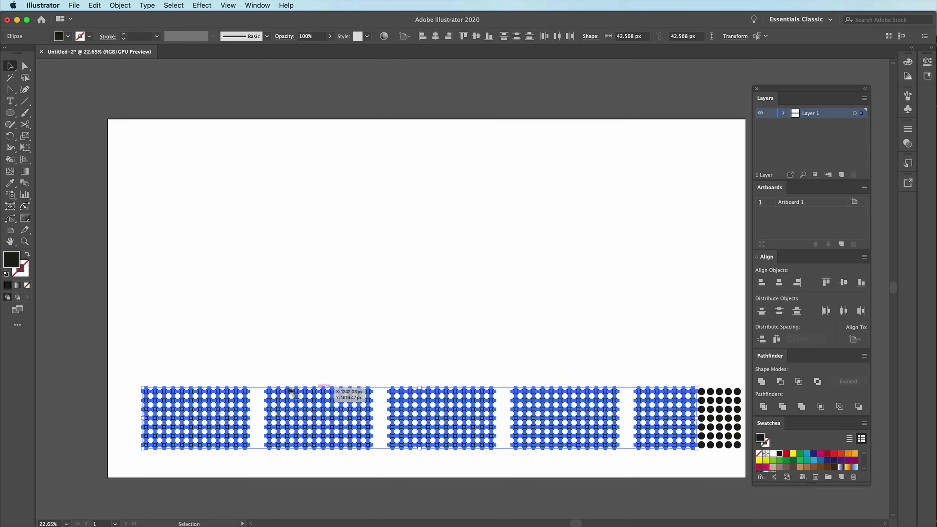
{"action": "left_click_drag", "start_coordinate": [734, 445], "coordinate": [720, 448]}
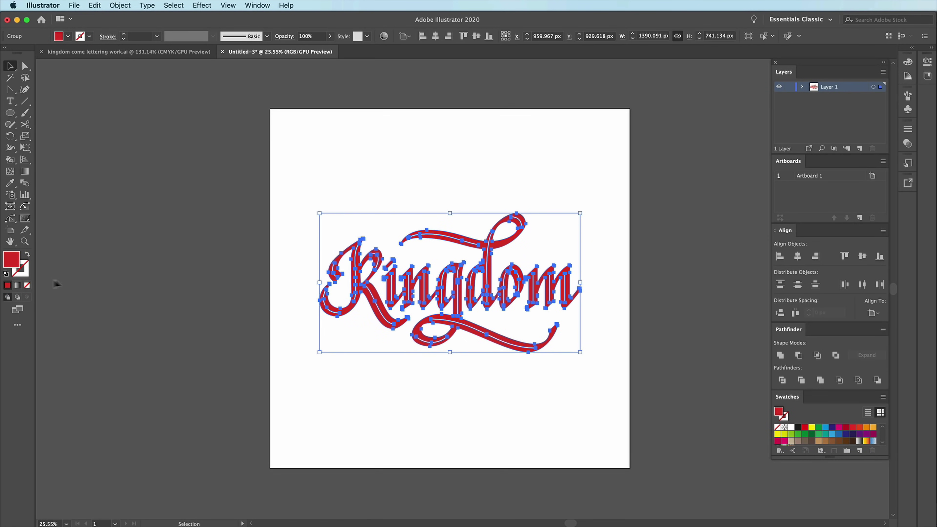
Zoom in on the Kin letters, toggle outline and colour views, then zoom back out
{"action": "key", "text": "z"}
{"action": "left_click_drag", "start_coordinate": [386, 297], "coordinate": [699, 330]}
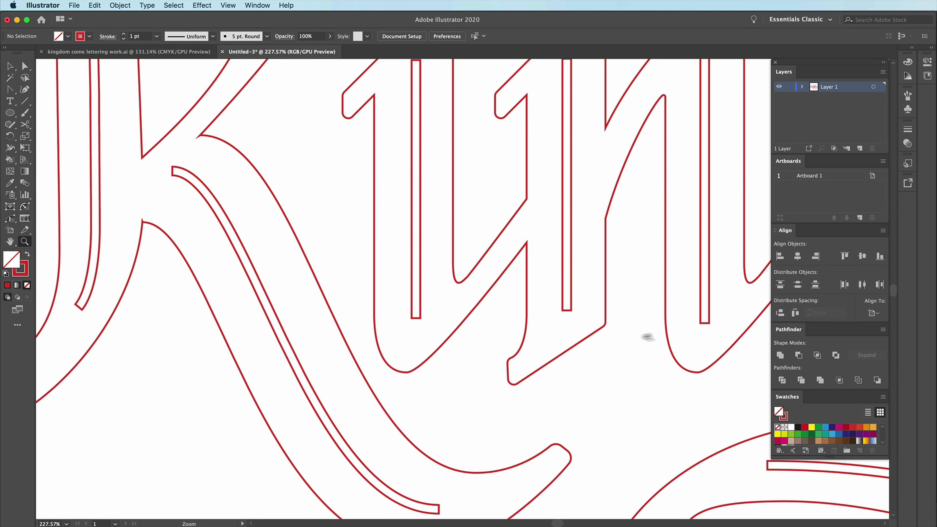
{"action": "left_click", "coordinate": [526, 323]}
{"action": "key", "text": "shift+x"}
{"action": "key", "text": "shift+x"}
{"action": "key", "text": "shift+x"}
{"action": "key", "text": "shift+x"}
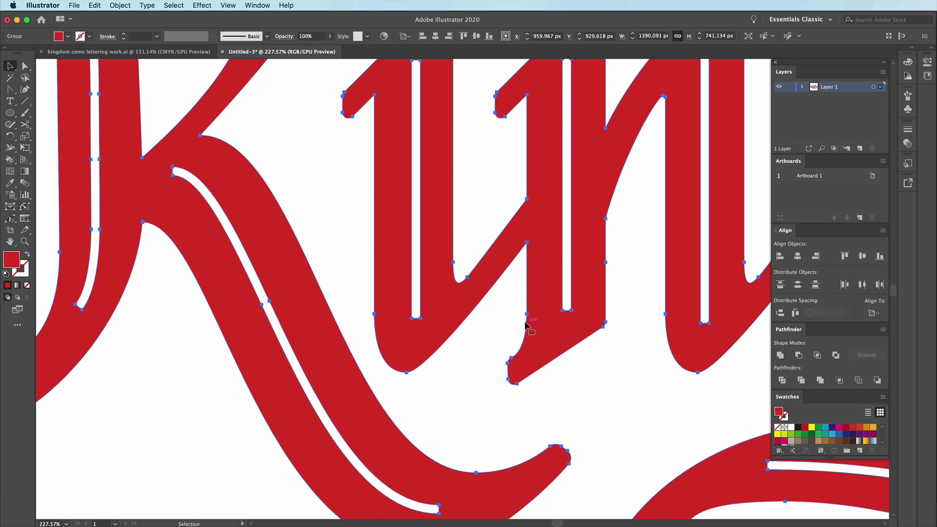
{"action": "key", "text": "shift+x"}
{"action": "key", "text": "z"}
{"action": "left_click", "coordinate": [401, 268], "text": "alt"}
Draw a red circle below the lettering and swap its fill and stroke colours
{"action": "left_click_drag", "start_coordinate": [328, 348], "coordinate": [474, 401]}
{"action": "key", "text": "v"}
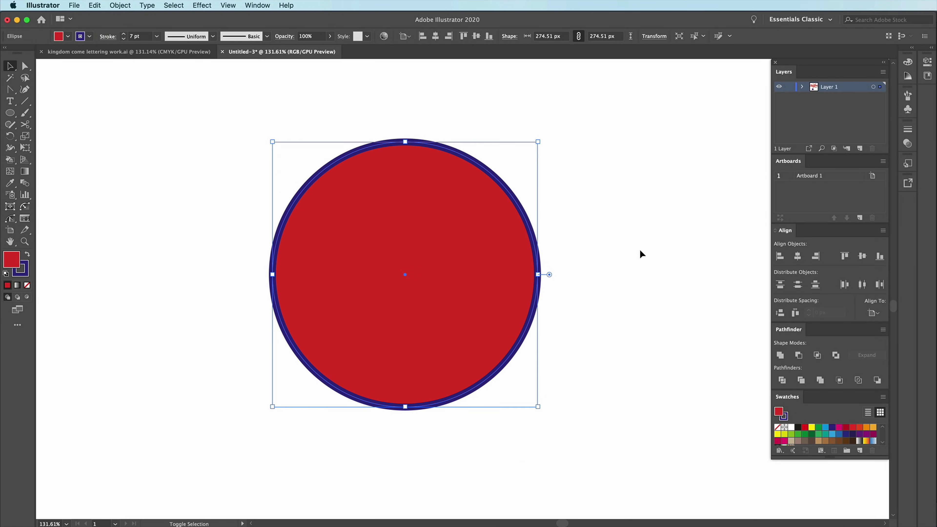
{"action": "key", "text": "shift+x"}
{"action": "key", "text": "shift+x"}
{"action": "key", "text": "shift+x"}
{"action": "key", "text": "shift+x"}
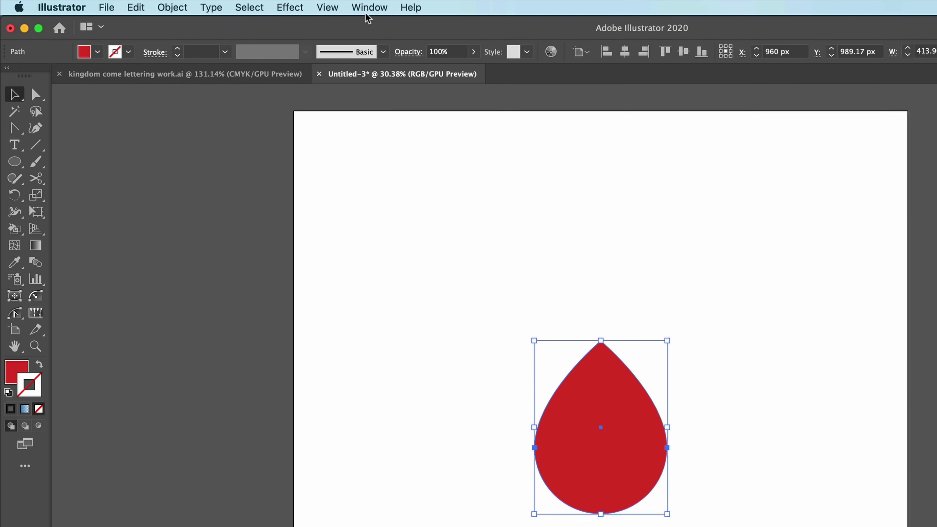
Open the Appearance panel for the drop and give its stroke a thicker weight
{"action": "left_click", "coordinate": [368, 8]}
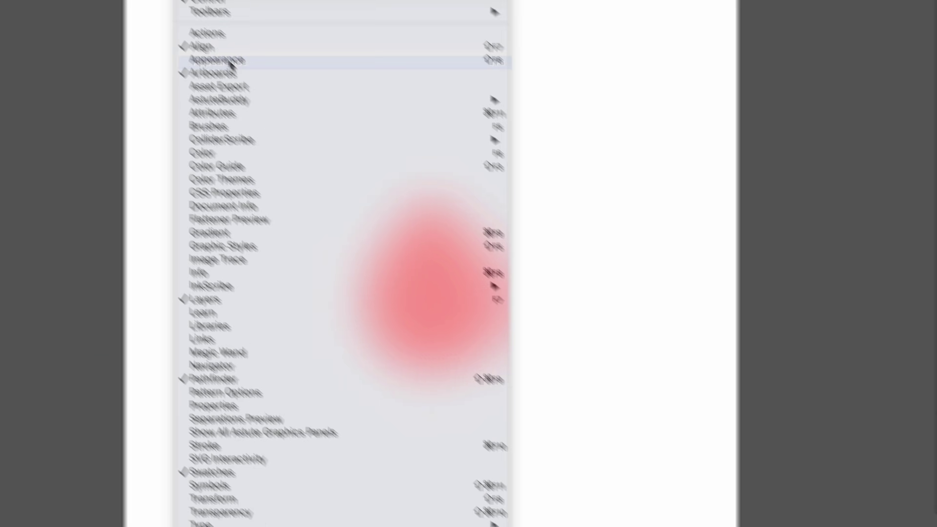
{"action": "left_click", "coordinate": [402, 205]}
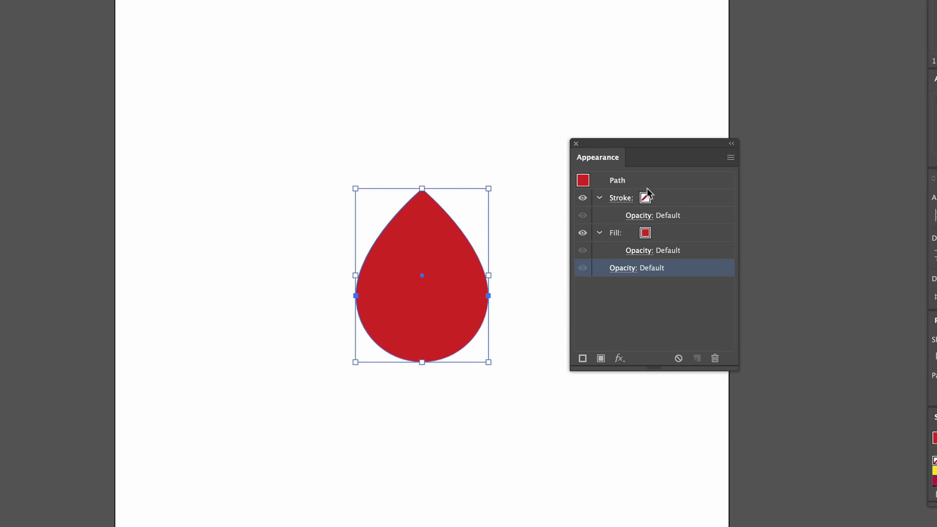
{"action": "left_click", "coordinate": [657, 198]}
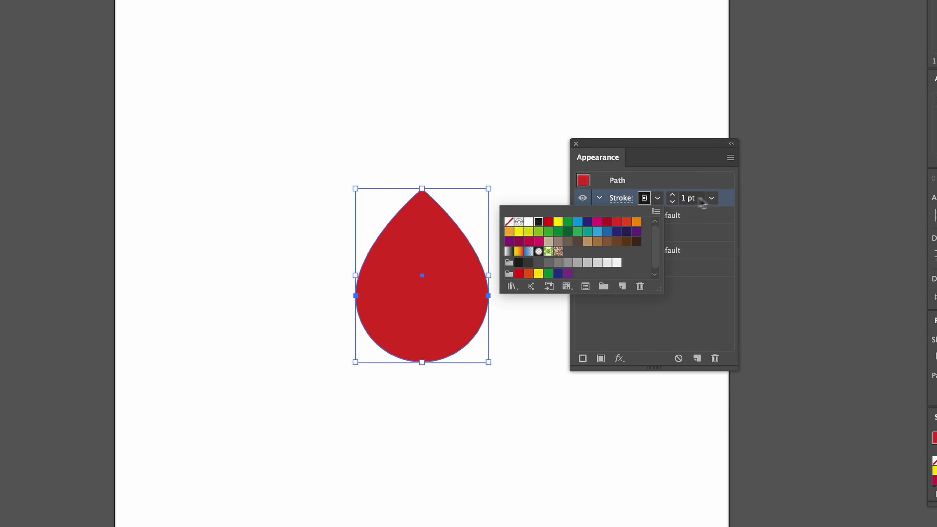
{"action": "left_click", "coordinate": [711, 198]}
{"action": "left_click", "coordinate": [732, 410]}
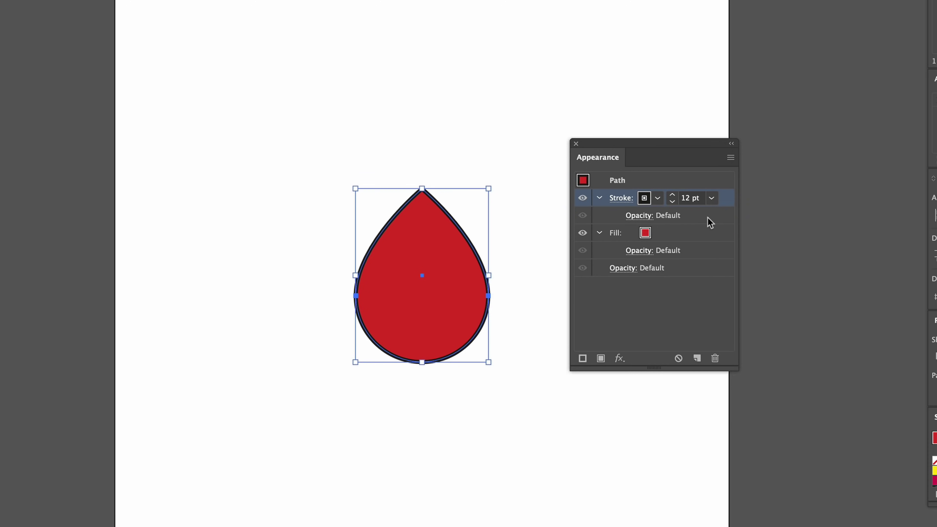
Make the top stroke white and add a Transform effect scaling it 75% by 75%
{"action": "left_click", "coordinate": [657, 198]}
{"action": "left_click", "coordinate": [531, 222]}
{"action": "left_click", "coordinate": [619, 358]}
{"action": "mouse_move", "coordinate": [690, 425]}
{"action": "left_click", "coordinate": [793, 465]}
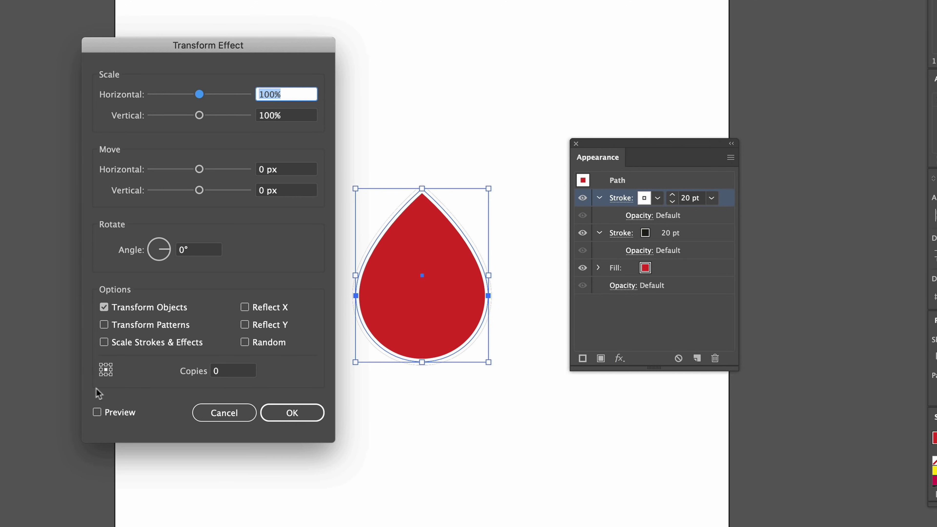
{"action": "type", "text": "75"}
{"action": "key", "text": "Tab"}
{"action": "type", "text": "75"}
{"action": "key", "text": "Tab"}
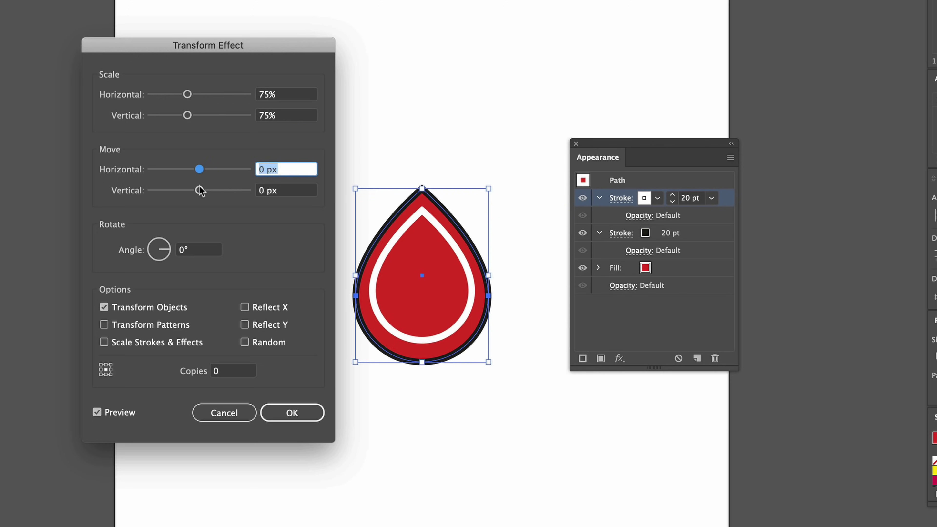
{"action": "key", "text": "Return"}
Add a new blue fill and transform it to 55% horizontal, 60% vertical scale
{"action": "left_click", "coordinate": [621, 198]}
{"action": "left_click", "coordinate": [619, 358]}
{"action": "left_click", "coordinate": [620, 359]}
{"action": "left_click", "coordinate": [600, 358]}
{"action": "left_click", "coordinate": [657, 197]}
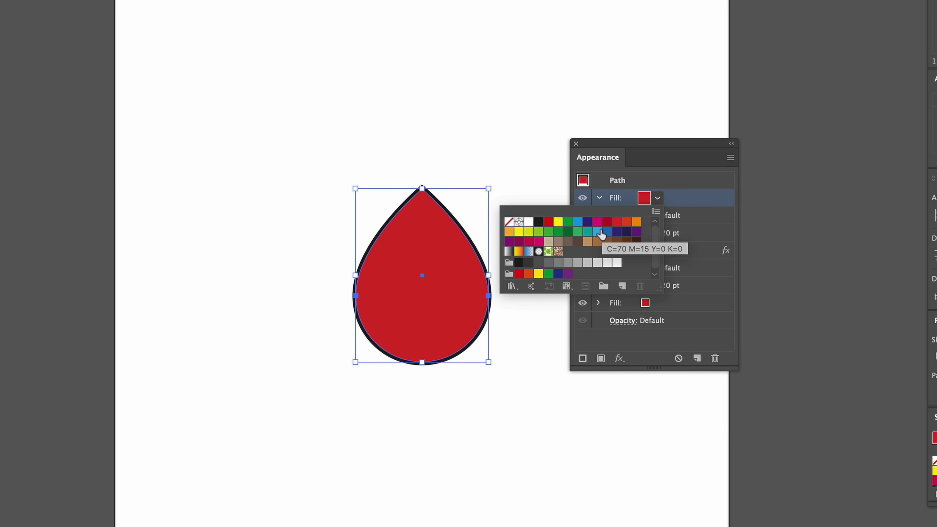
{"action": "left_click", "coordinate": [606, 236]}
{"action": "left_click", "coordinate": [619, 359]}
{"action": "mouse_move", "coordinate": [690, 425]}
{"action": "left_click", "coordinate": [823, 466]}
{"action": "type", "text": "55"}
{"action": "key", "text": "Tab"}
{"action": "type", "text": "60"}
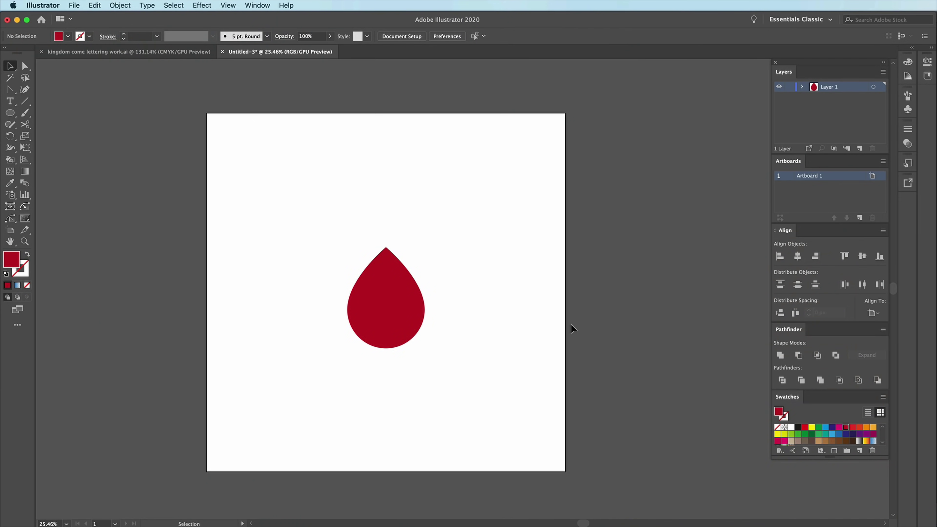
Zoom out and duplicate Artboard 1 with its teardrop to the right using the Artboard tool
{"action": "key", "text": "z"}
{"action": "left_click_drag", "start_coordinate": [571, 329], "coordinate": [418, 324]}
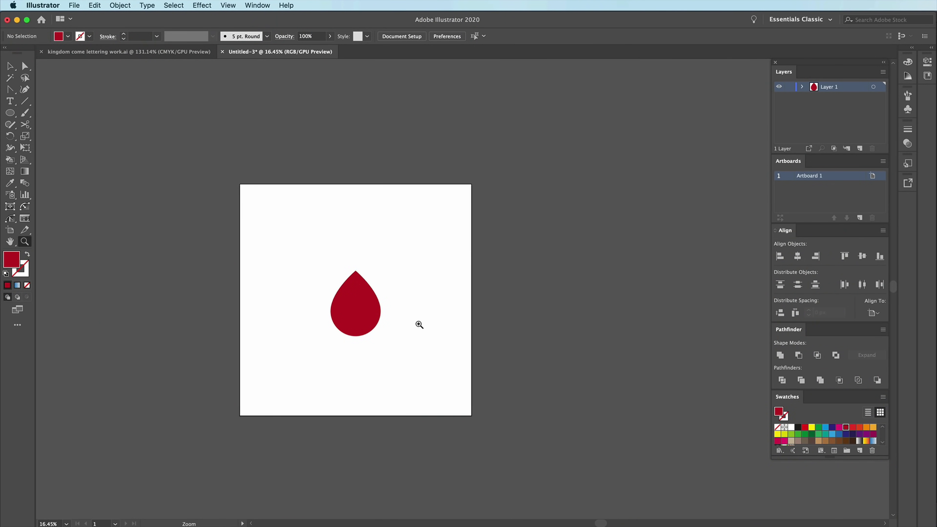
{"action": "key", "text": "shift+o"}
{"action": "left_click_drag", "start_coordinate": [299, 349], "coordinate": [287, 319]}
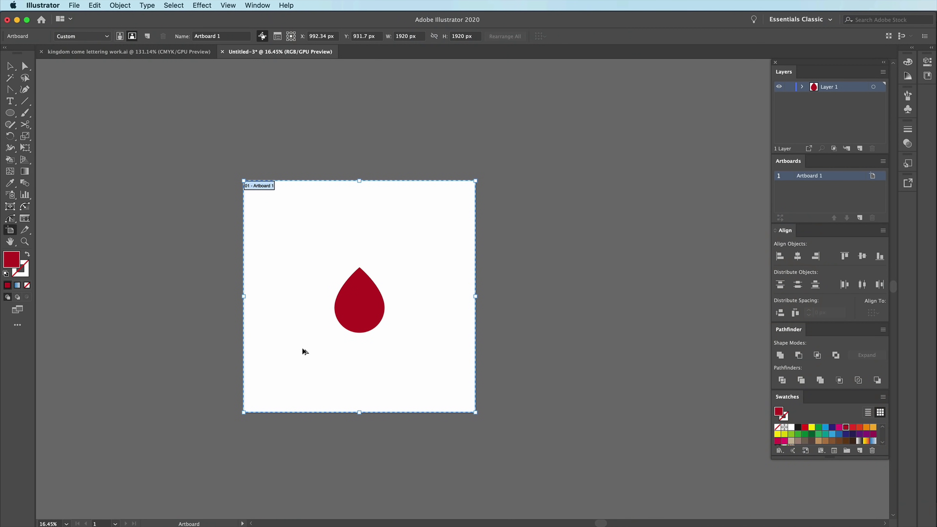
{"action": "left_click_drag", "start_coordinate": [310, 352], "coordinate": [558, 351]}
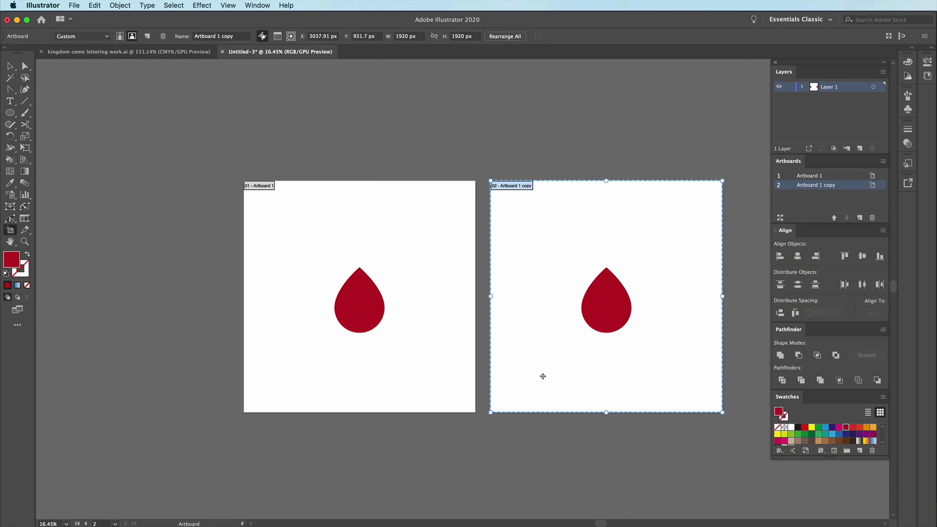
Copy both artboards into a second row below, then draw a new artboard left of the first
{"action": "left_click_drag", "start_coordinate": [449, 296], "coordinate": [440, 372]}
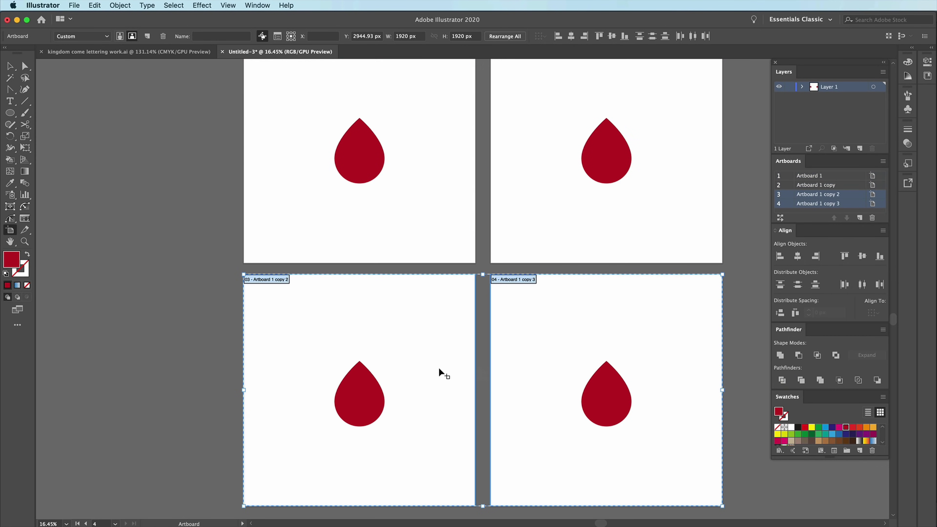
{"action": "key", "text": "Escape"}
{"action": "key", "text": "super+alt+0"}
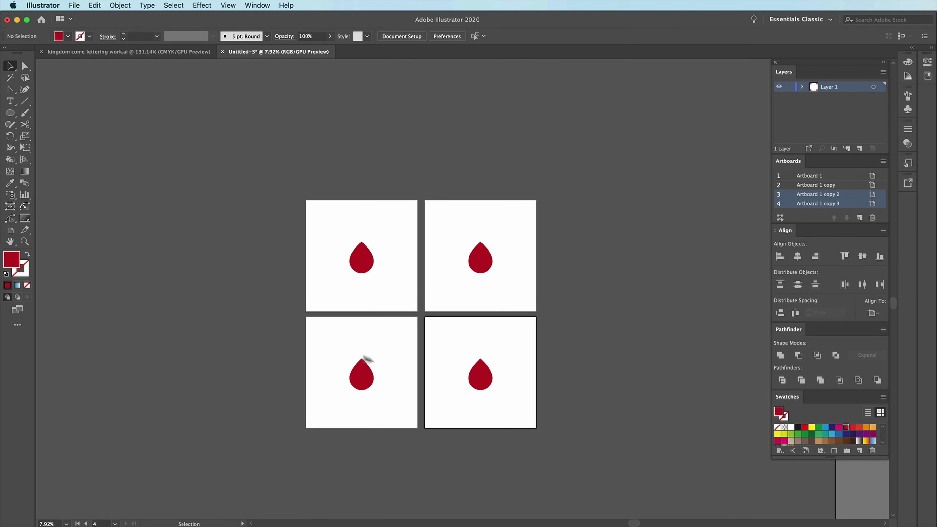
{"action": "key", "text": "shift+o"}
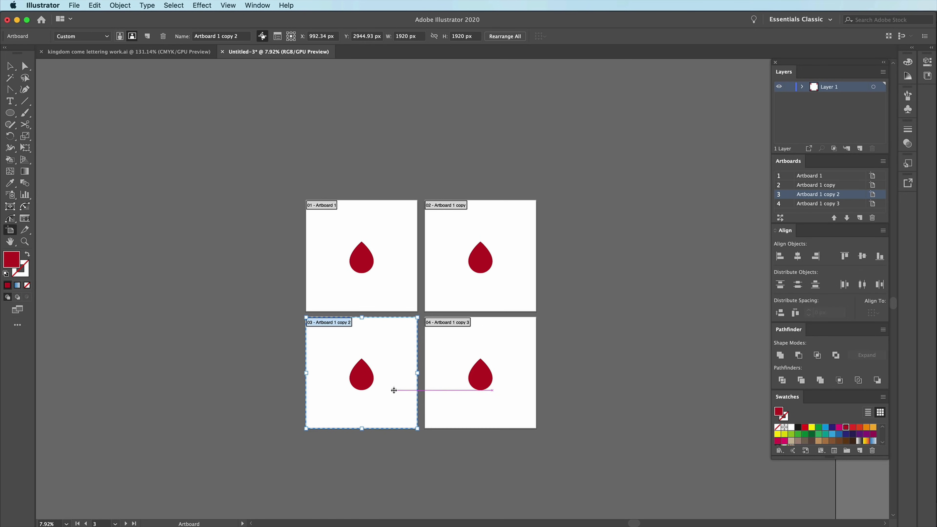
{"action": "left_click_drag", "start_coordinate": [291, 206], "coordinate": [207, 429]}
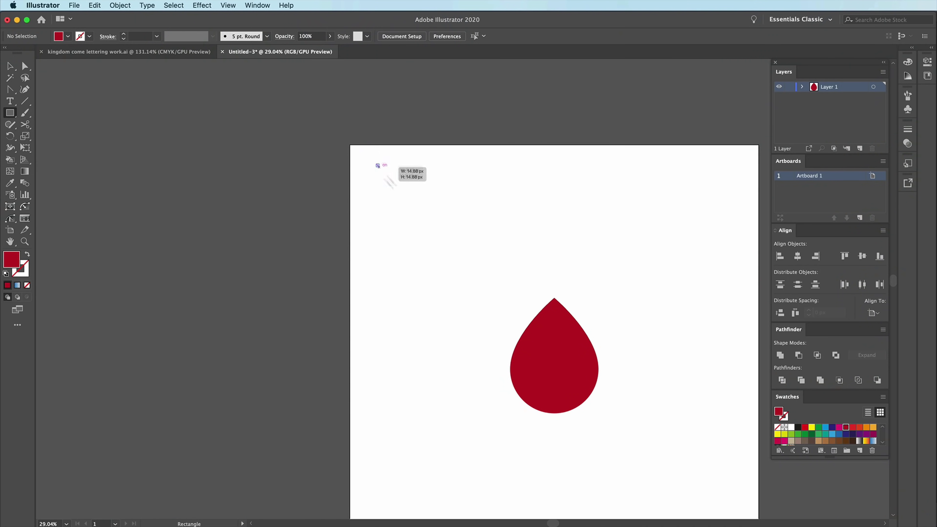
Draw a red square near the artboard's top-left and drop an overlapping copy
{"action": "left_click_drag", "start_coordinate": [456, 248], "coordinate": [459, 250]}
{"action": "key", "text": "v"}
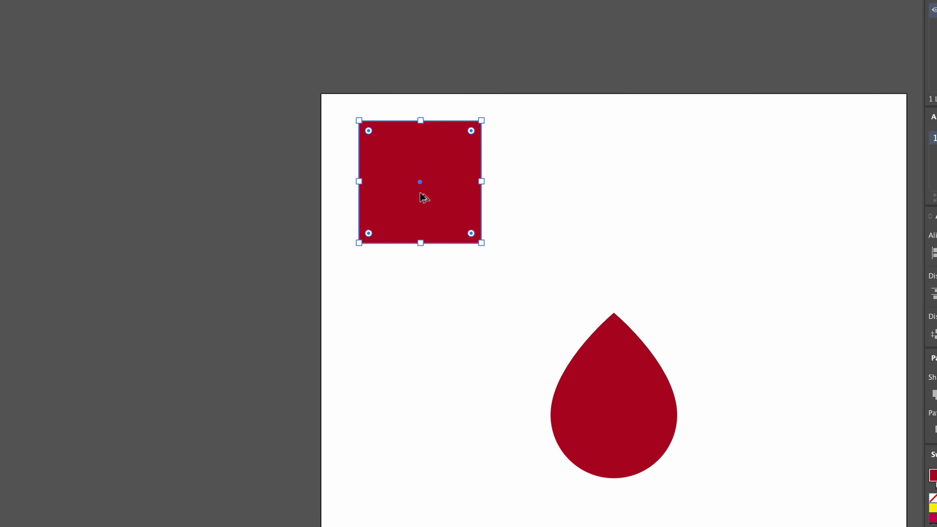
{"action": "left_click_drag", "start_coordinate": [417, 214], "coordinate": [466, 235]}
{"action": "left_click_drag", "start_coordinate": [472, 239], "coordinate": [473, 239]}
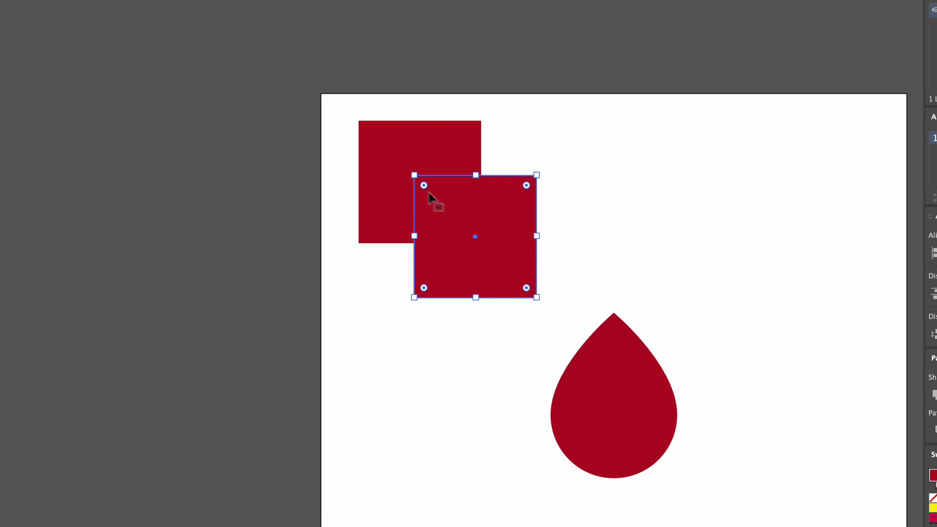
Round the copy's top-left corner into a quarter circle and move it onto the square
{"action": "left_click_drag", "start_coordinate": [424, 186], "coordinate": [559, 309]}
{"action": "left_click_drag", "start_coordinate": [503, 259], "coordinate": [471, 229]}
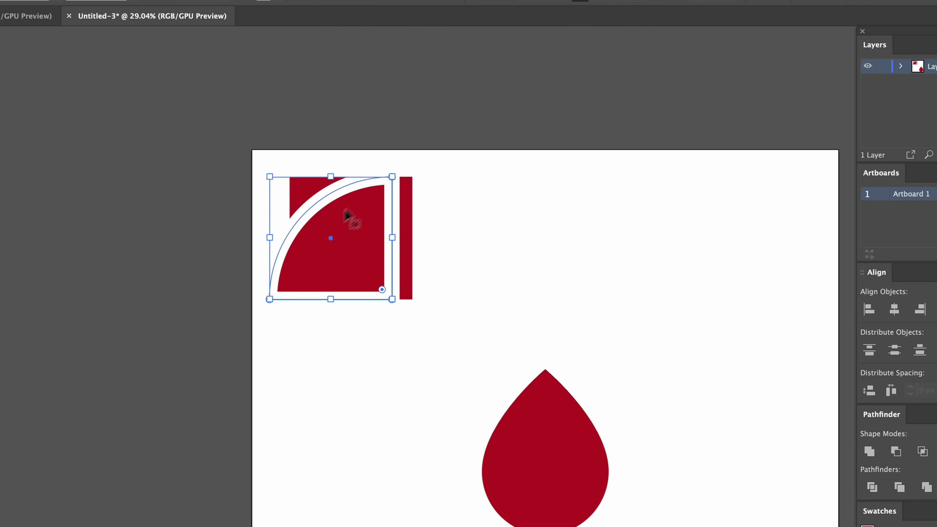
{"action": "left_click_drag", "start_coordinate": [362, 264], "coordinate": [376, 198]}
{"action": "left_click", "coordinate": [486, 246]}
{"action": "left_click_drag", "start_coordinate": [367, 233], "coordinate": [362, 376]}
{"action": "left_click", "coordinate": [477, 216]}
Fit and reposition the quarter-round shape over the red square, then select both
{"action": "left_click_drag", "start_coordinate": [477, 215], "coordinate": [353, 332]}
{"action": "left_click_drag", "start_coordinate": [354, 262], "coordinate": [375, 280]}
{"action": "left_click", "coordinate": [494, 272]}
{"action": "left_click_drag", "start_coordinate": [378, 393], "coordinate": [435, 361]}
{"action": "left_click", "coordinate": [563, 303]}
{"action": "left_click_drag", "start_coordinate": [457, 304], "coordinate": [419, 265]}
{"action": "left_click", "coordinate": [189, 225]}
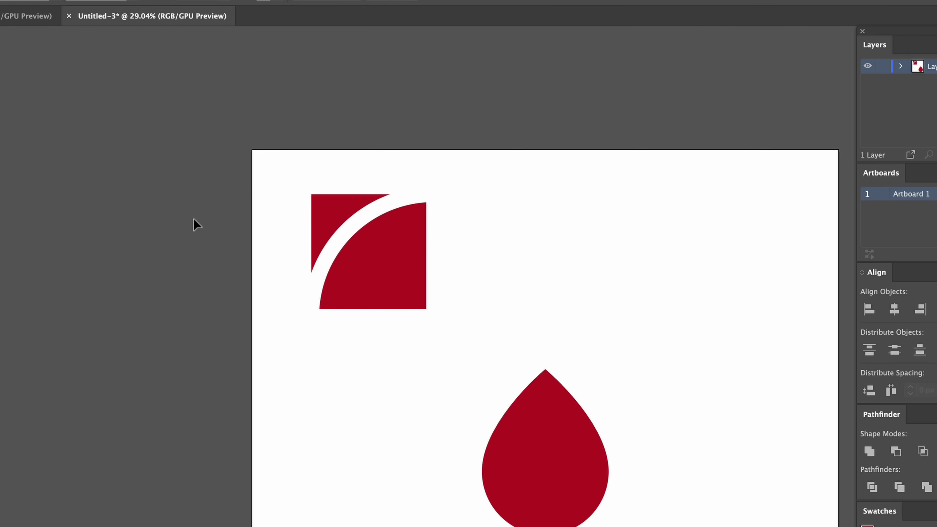
{"action": "left_click", "coordinate": [368, 244]}
{"action": "left_click", "coordinate": [498, 311]}
{"action": "left_click_drag", "start_coordinate": [279, 188], "coordinate": [281, 190]}
Duplicate the square-and-arc pair to the right
{"action": "left_click_drag", "start_coordinate": [360, 249], "coordinate": [589, 271]}
{"action": "key", "text": "super+z"}
{"action": "left_click_drag", "start_coordinate": [387, 273], "coordinate": [588, 270]}
{"action": "left_click", "coordinate": [34, 0]}
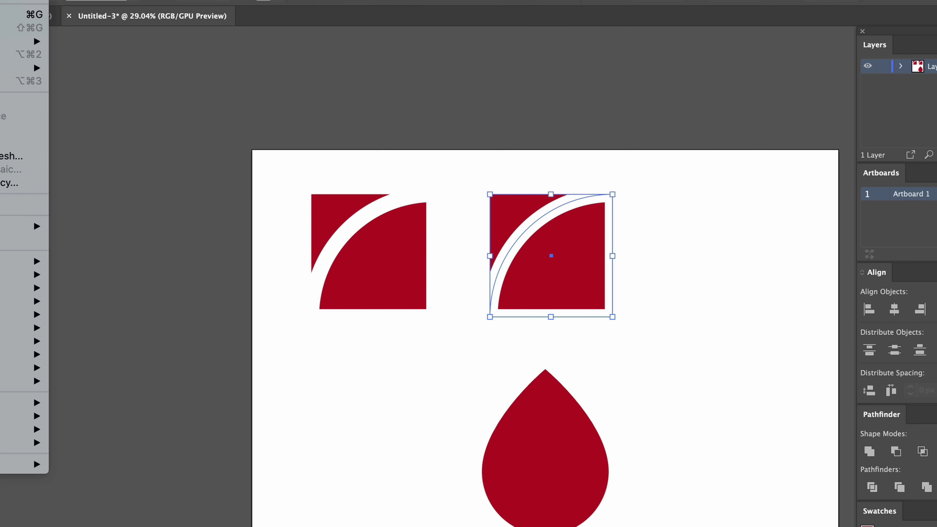
Outline the copy's white stroke with Object > Path > Outline Stroke and delete the band
{"action": "mouse_move", "coordinate": [35, 261]}
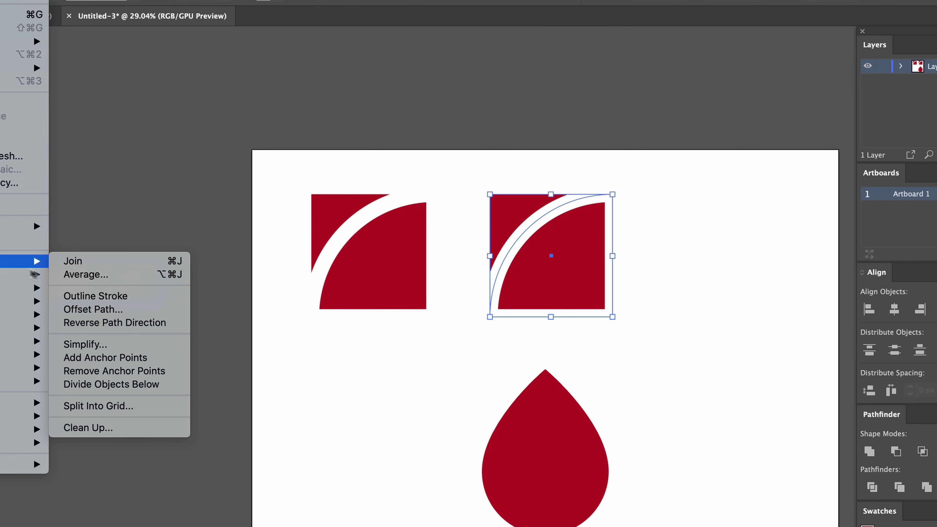
{"action": "left_click", "coordinate": [95, 300]}
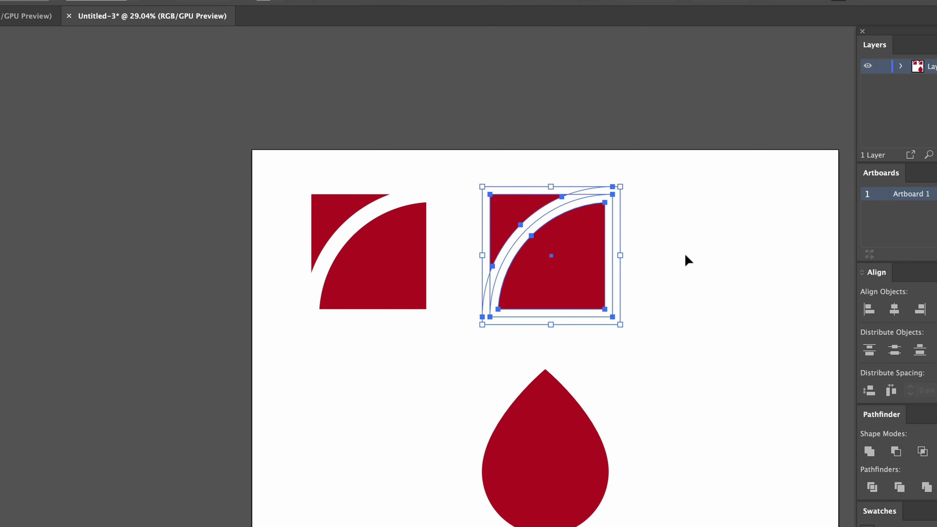
{"action": "scroll", "coordinate": [627, 236], "scroll_direction": "up", "scroll_amount": 3}
{"action": "key", "text": "Delete"}
Move the remaining red shapes above the artboard and deselect them
{"action": "left_click", "coordinate": [426, 217]}
{"action": "scroll", "coordinate": [427, 217], "scroll_direction": "down", "scroll_amount": 2}
{"action": "left_click_drag", "start_coordinate": [73, 173], "coordinate": [472, 125]}
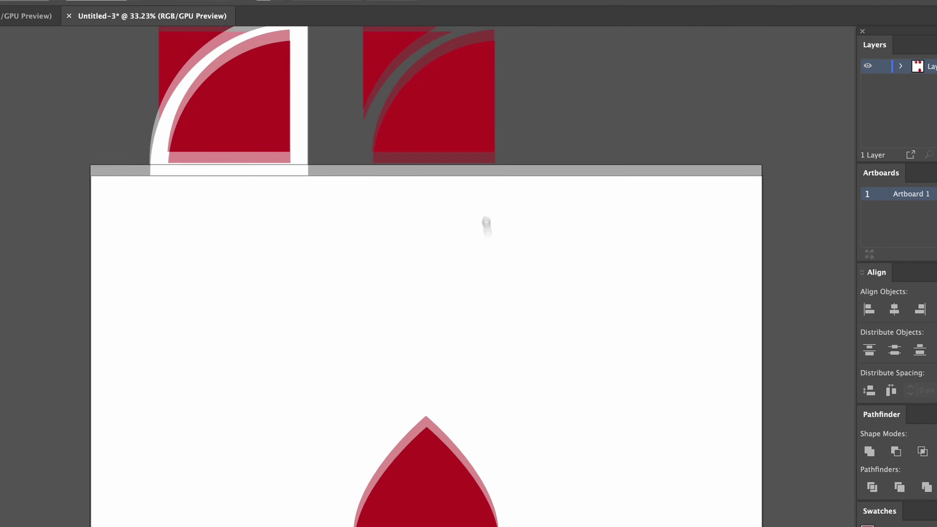
{"action": "scroll", "coordinate": [485, 224], "scroll_direction": "up", "scroll_amount": 5}
{"action": "left_click", "coordinate": [470, 370]}
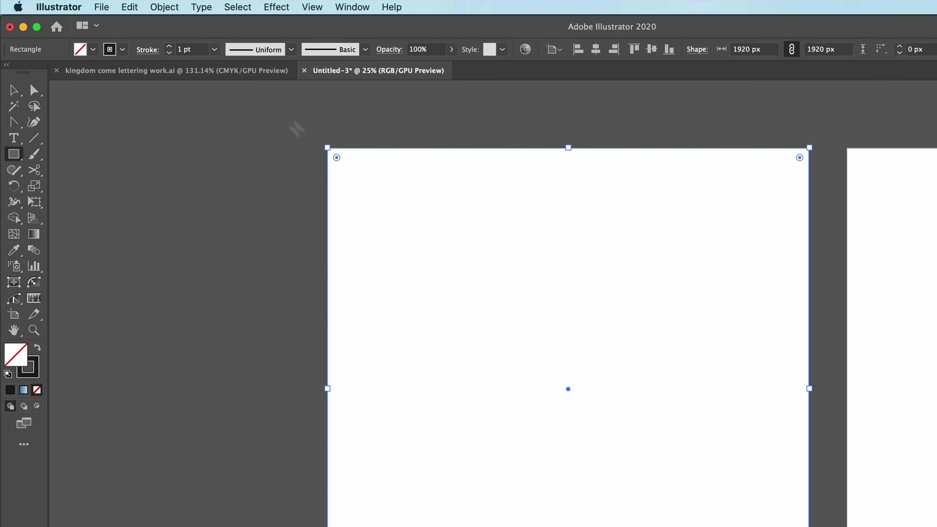
Apply Object > Path > Split Into Grid to the white square with 13 rows and 13 columns
{"action": "left_click", "coordinate": [164, 7]}
{"action": "mouse_move", "coordinate": [184, 306]}
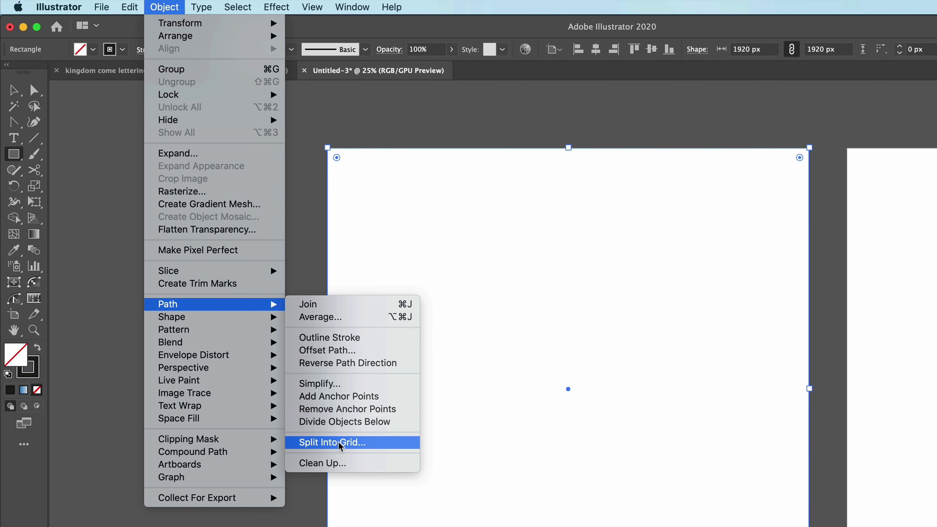
{"action": "left_click", "coordinate": [324, 442]}
{"action": "left_click_drag", "start_coordinate": [662, 204], "coordinate": [565, 175]}
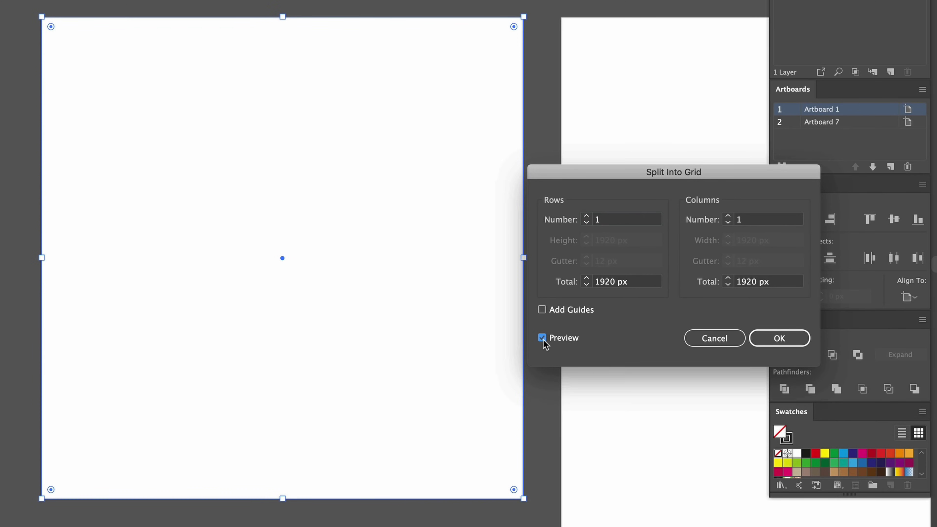
{"action": "type", "text": "7"}
{"action": "key", "text": "Tab"}
{"action": "type", "text": "17"}
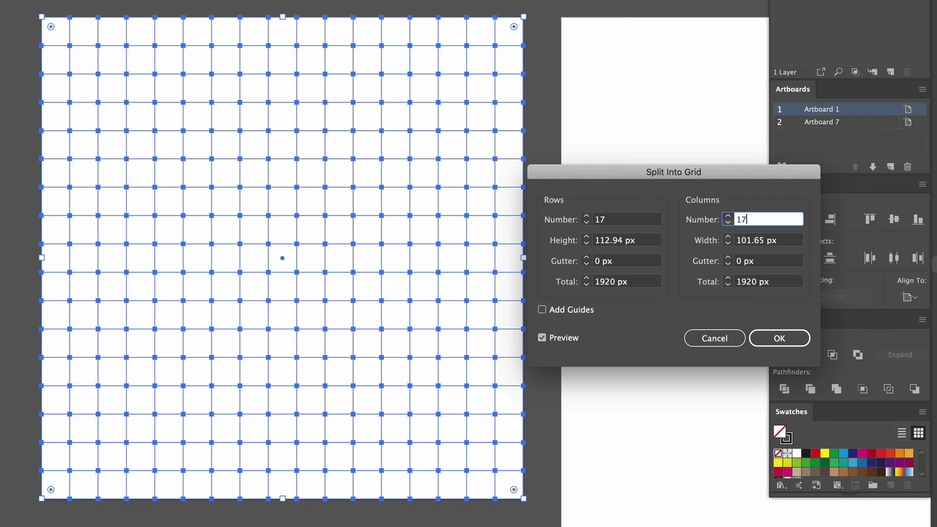
{"action": "double_click", "coordinate": [600, 219]}
{"action": "type", "text": "13"}
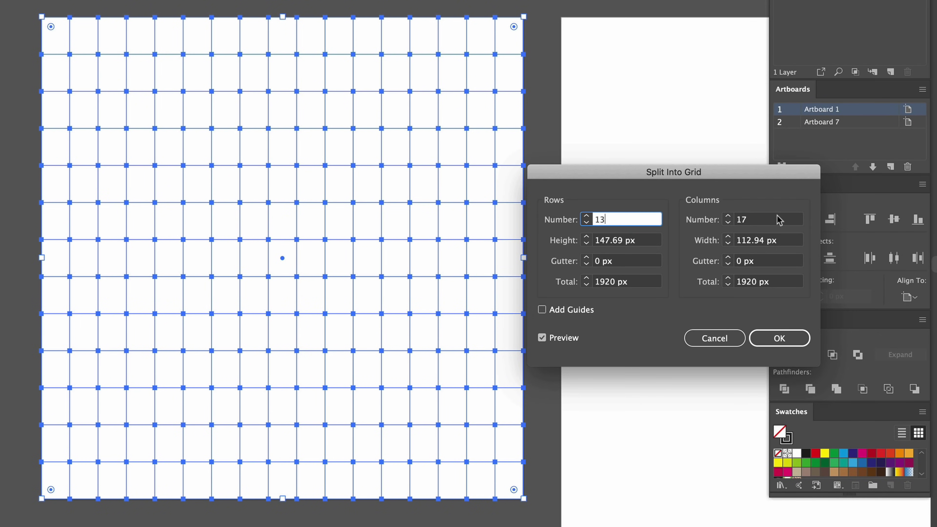
{"action": "left_click", "coordinate": [776, 219]}
{"action": "key", "text": "BackSpace"}
{"action": "key", "text": "BackSpace"}
{"action": "type", "text": "13"}
{"action": "left_click", "coordinate": [775, 340]}
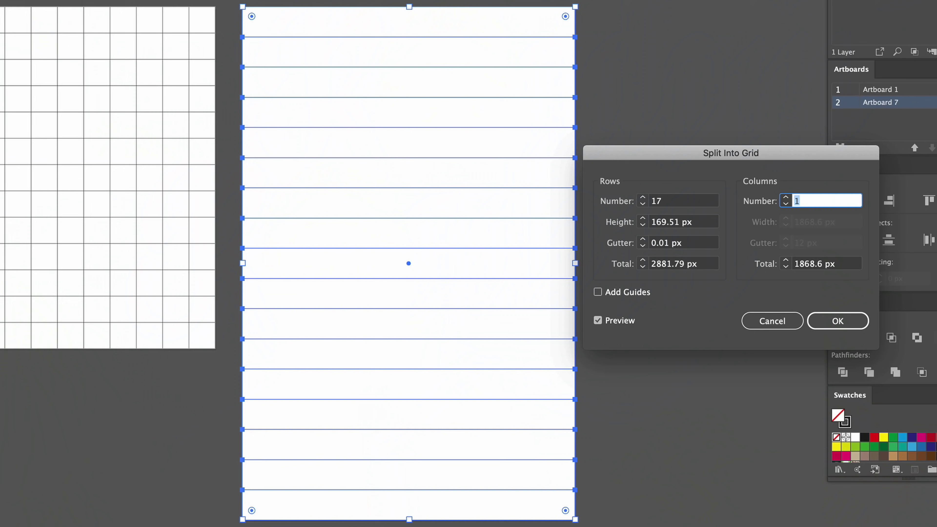
Split the second artboard's shape into 21 columns, then convert both grids into guides
{"action": "type", "text": "21"}
{"action": "key", "text": "Return"}
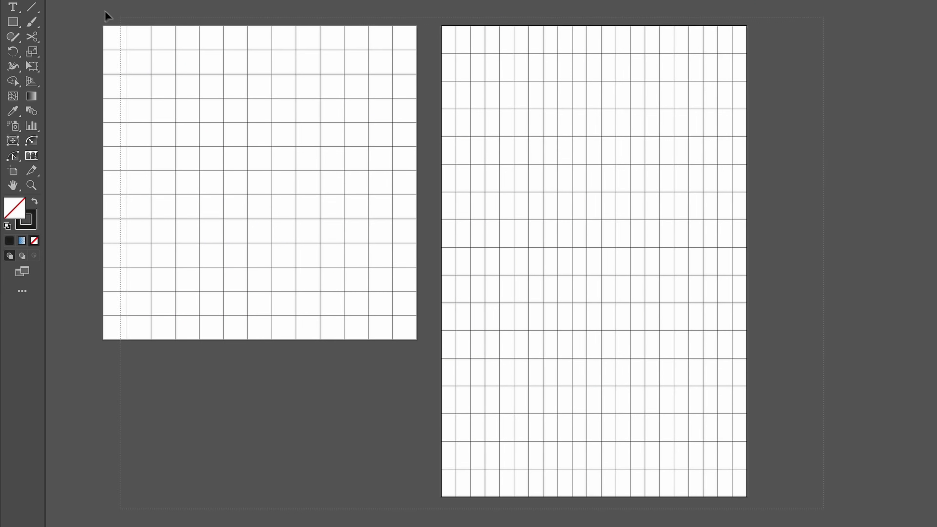
{"action": "key", "text": "ctrl+a"}
{"action": "key", "text": "ctrl+5"}
{"action": "scroll", "coordinate": [420, 120], "scroll_direction": "left", "scroll_amount": 4}
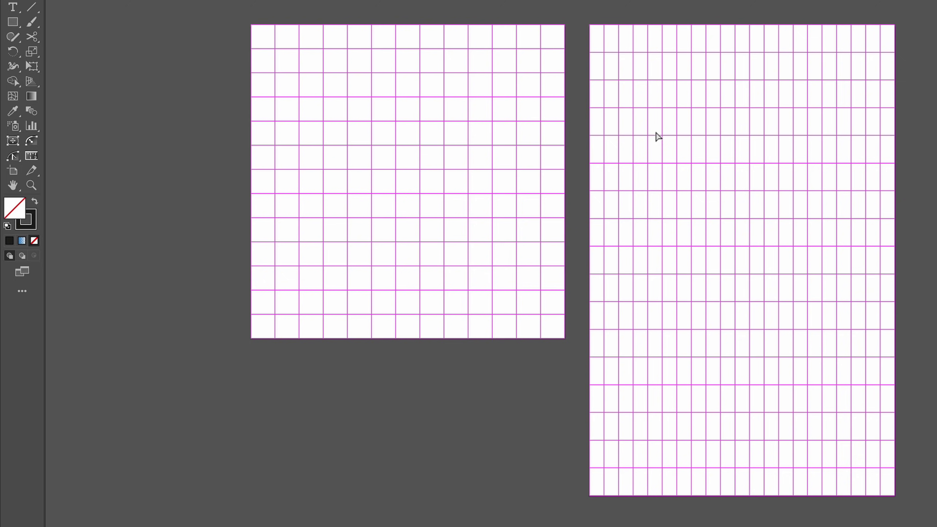
{"action": "key", "text": "ctrl+semicolon"}
{"action": "key", "text": "ctrl+semicolon"}
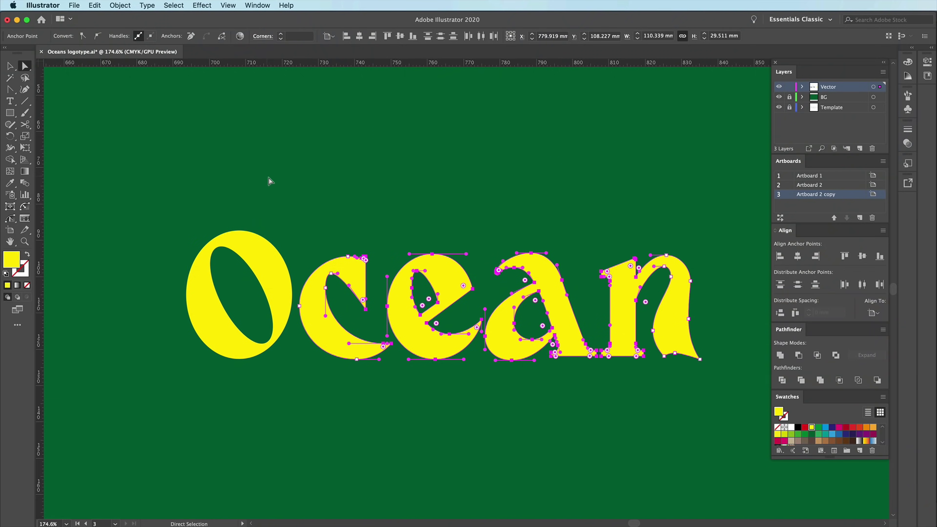
Deselect the yellow Ocean lettering by clicking empty canvas in Oceans logotype.ai
{"action": "left_click", "coordinate": [422, 96]}
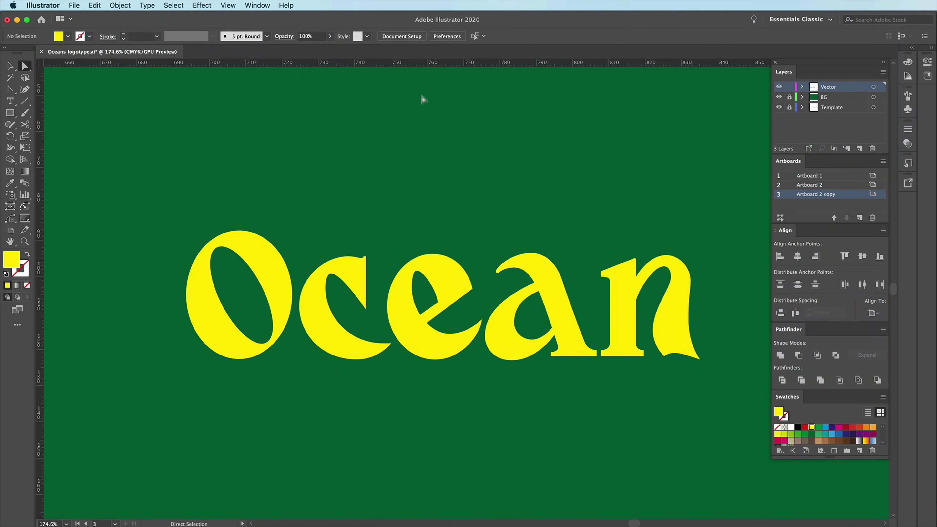
Set the anchor point, handle and bounding box display size to Max in Selection & Anchor Display preferences
{"action": "left_click", "coordinate": [484, 48]}
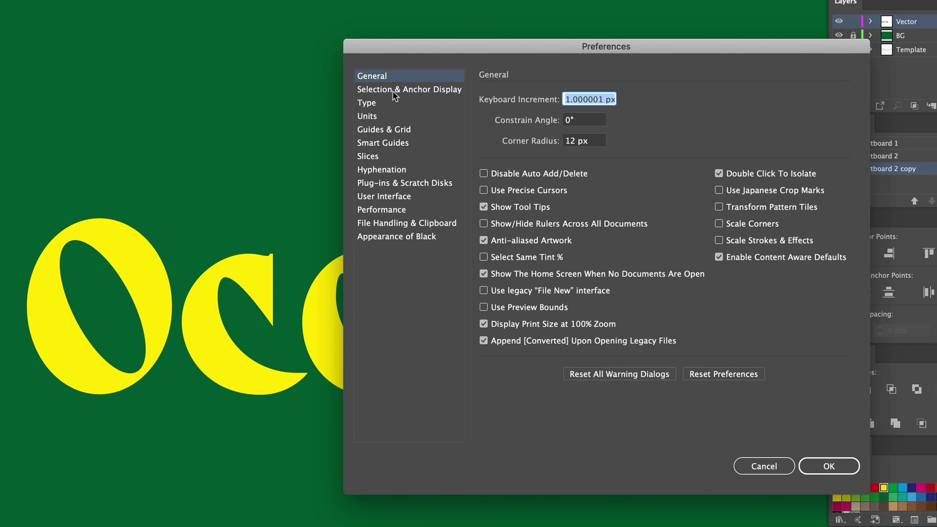
{"action": "left_click", "coordinate": [394, 92]}
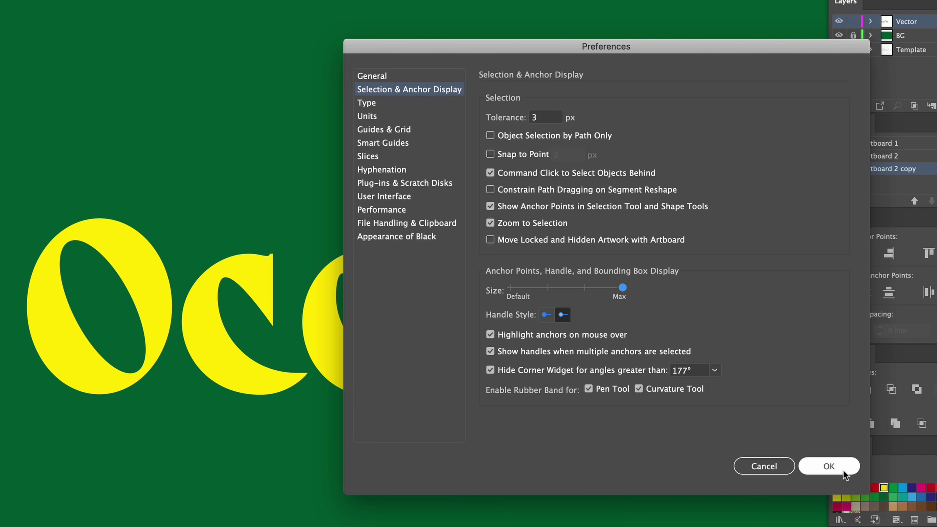
{"action": "left_click", "coordinate": [829, 467]}
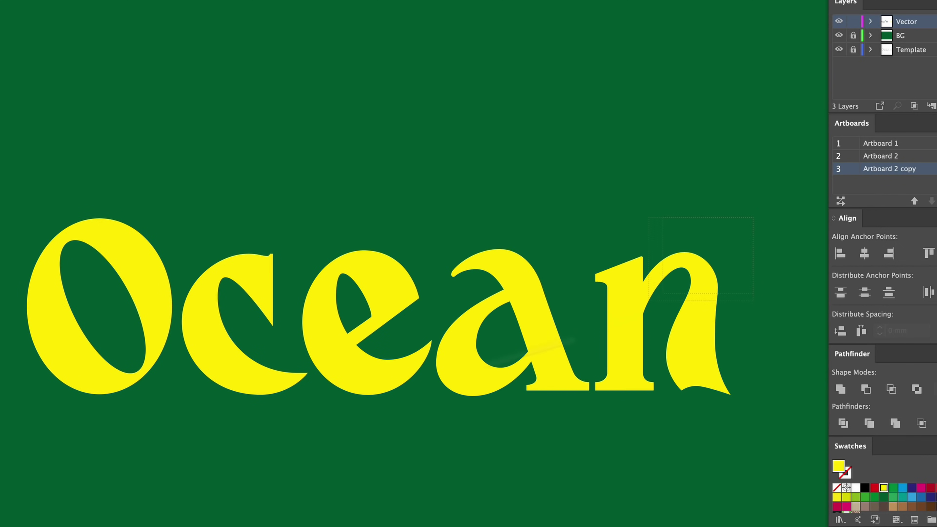
{"action": "key", "text": "ctrl+a"}
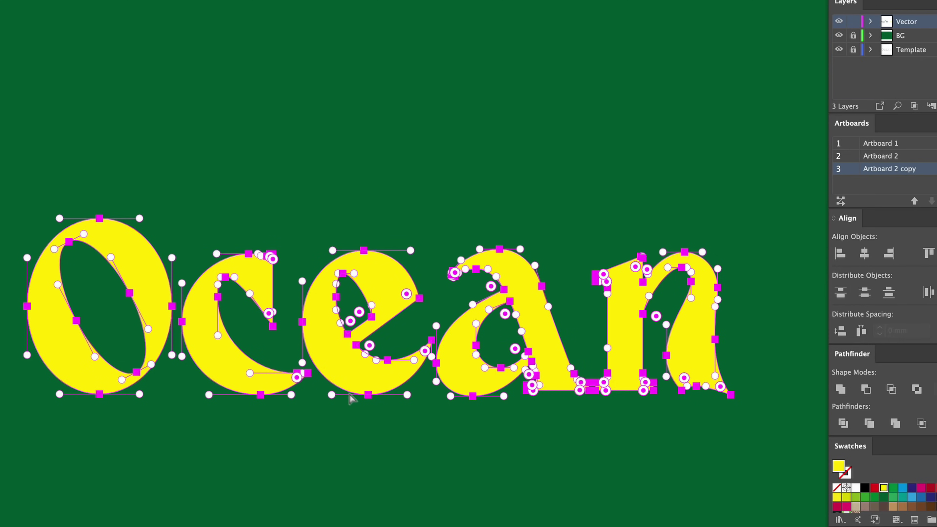
{"action": "left_click_drag", "start_coordinate": [370, 400], "coordinate": [485, 396]}
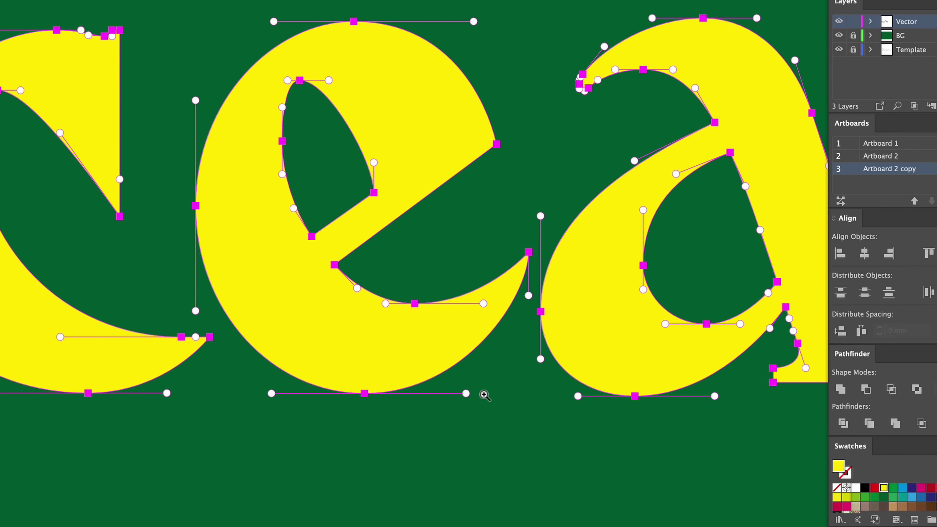
{"action": "left_click", "coordinate": [365, 393]}
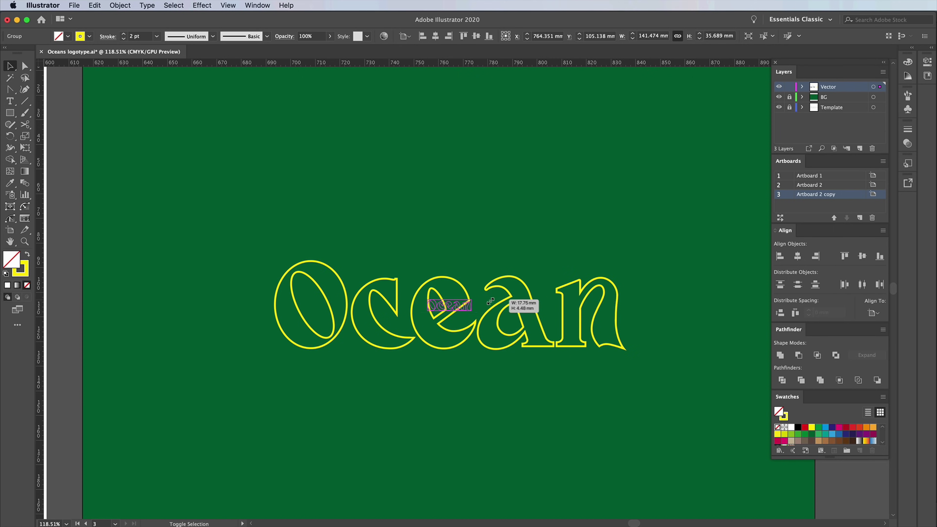
{"action": "left_click_drag", "start_coordinate": [442, 306], "coordinate": [435, 365]}
{"action": "left_click", "coordinate": [486, 343]}
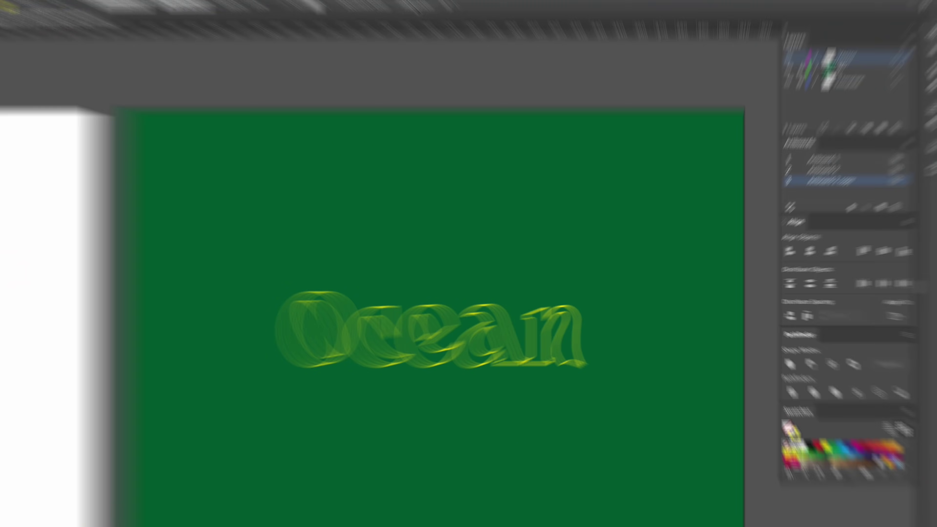
Scale the outlined Ocean lettering down about its centre on the green artboard, then zoom out to both artboards
{"action": "left_click", "coordinate": [442, 37]}
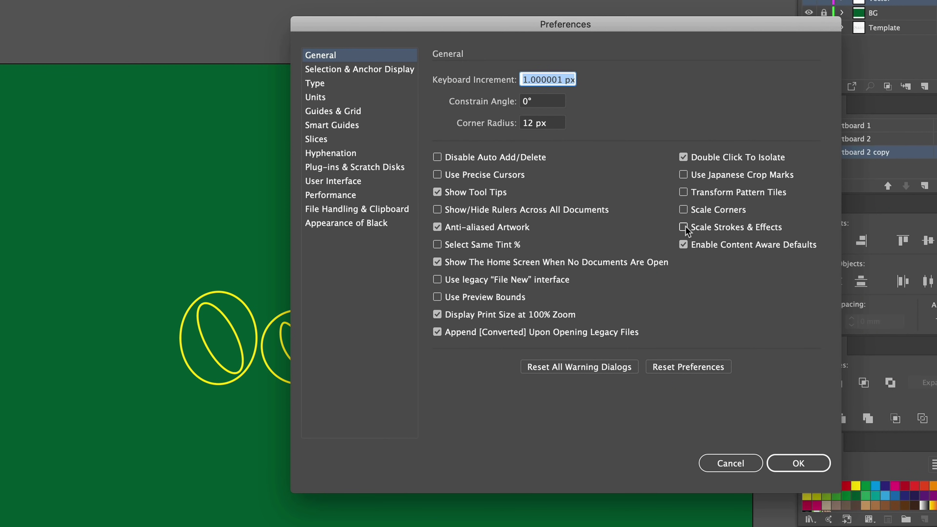
{"action": "left_click", "coordinate": [798, 464]}
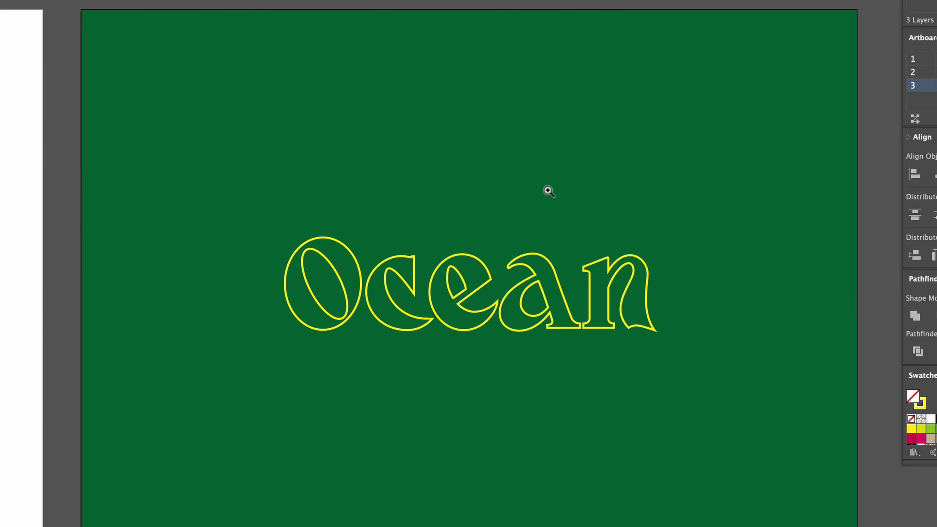
{"action": "left_click_drag", "start_coordinate": [322, 359], "coordinate": [518, 265]}
{"action": "left_click_drag", "start_coordinate": [654, 237], "coordinate": [520, 271]}
{"action": "left_click", "coordinate": [486, 311]}
{"action": "left_click_drag", "start_coordinate": [481, 316], "coordinate": [532, 306]}
{"action": "left_click", "coordinate": [747, 236], "text": "alt"}
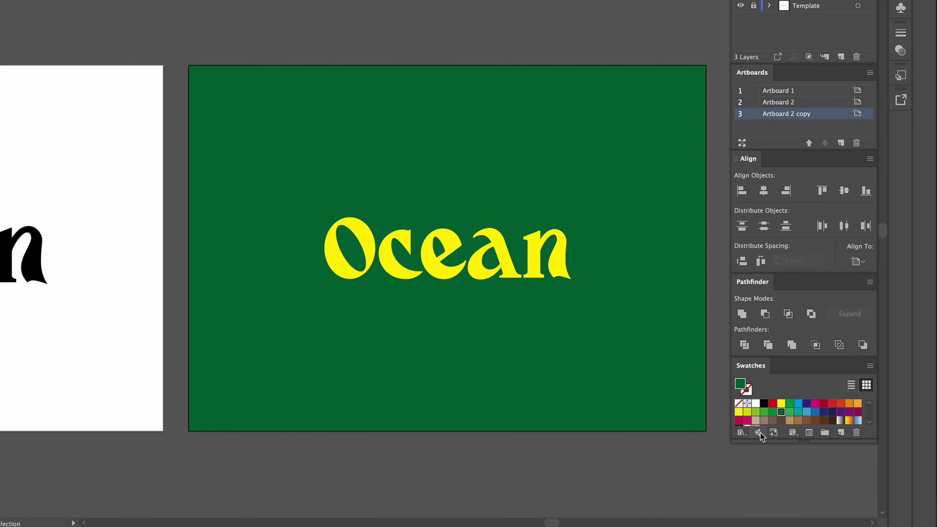
Open the Adobe Color Themes palettes from the bottom of the Swatches panel
{"action": "left_click", "coordinate": [758, 433]}
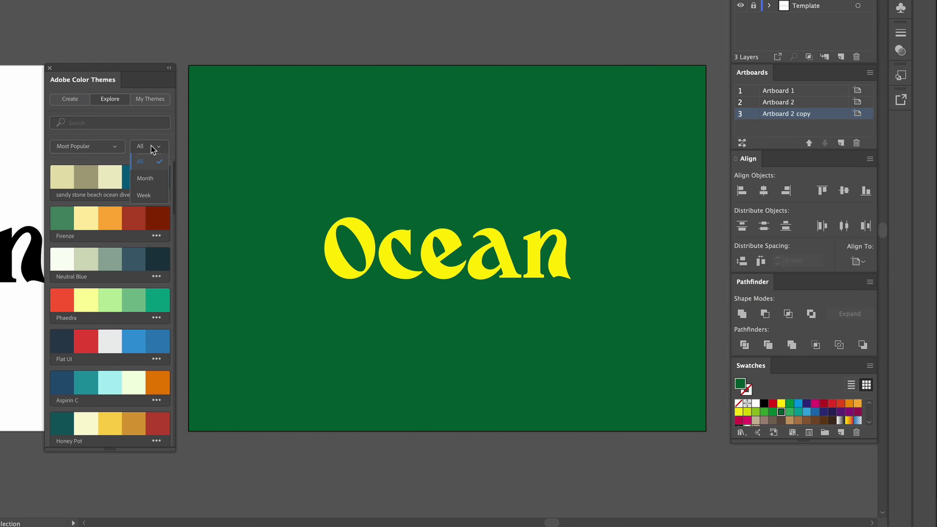
In the Color Themes Explore list, fill the background with the Firenze palette's green
{"action": "left_click", "coordinate": [151, 145]}
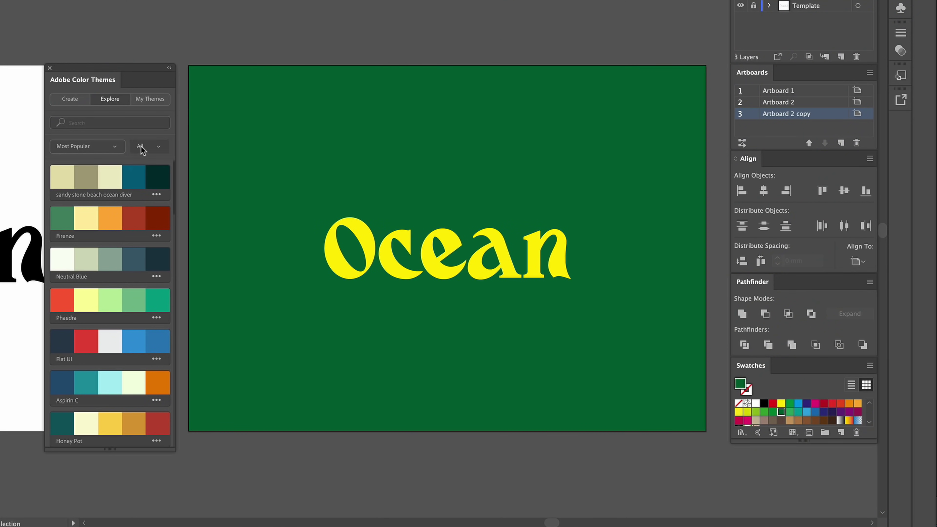
{"action": "left_click", "coordinate": [112, 147]}
{"action": "left_click", "coordinate": [110, 149]}
{"action": "left_click", "coordinate": [66, 217]}
Color the Ocean letters Firenze pale yellow and change the background to Firenze red
{"action": "left_click", "coordinate": [389, 267]}
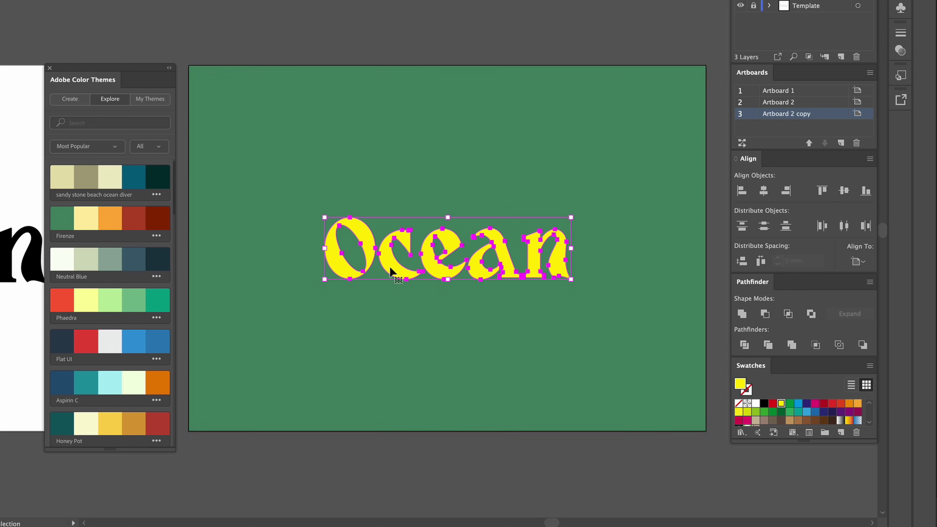
{"action": "left_click", "coordinate": [79, 220]}
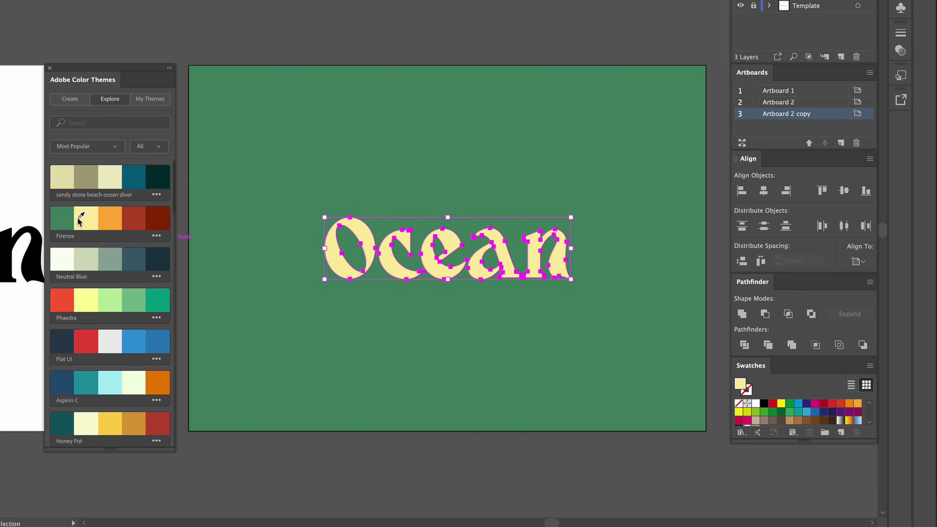
{"action": "left_click", "coordinate": [315, 436]}
{"action": "left_click", "coordinate": [376, 386]}
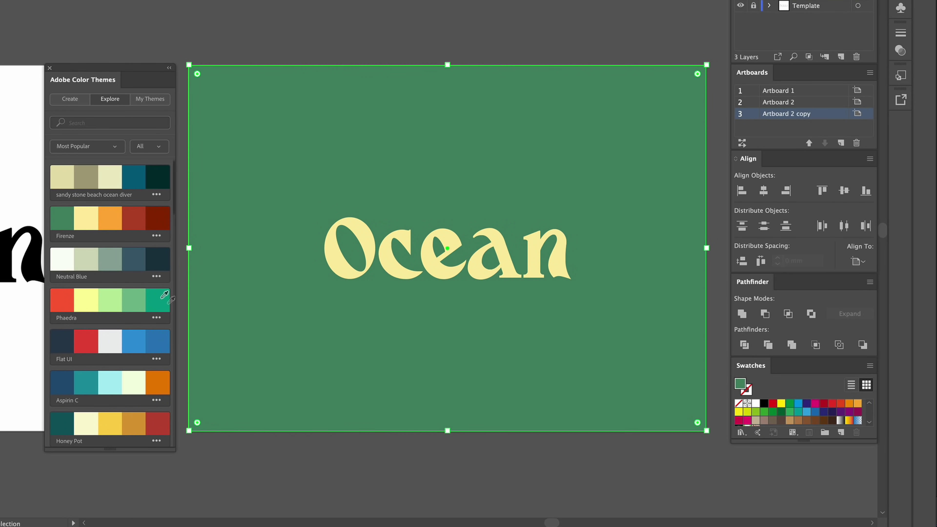
{"action": "left_click", "coordinate": [134, 220]}
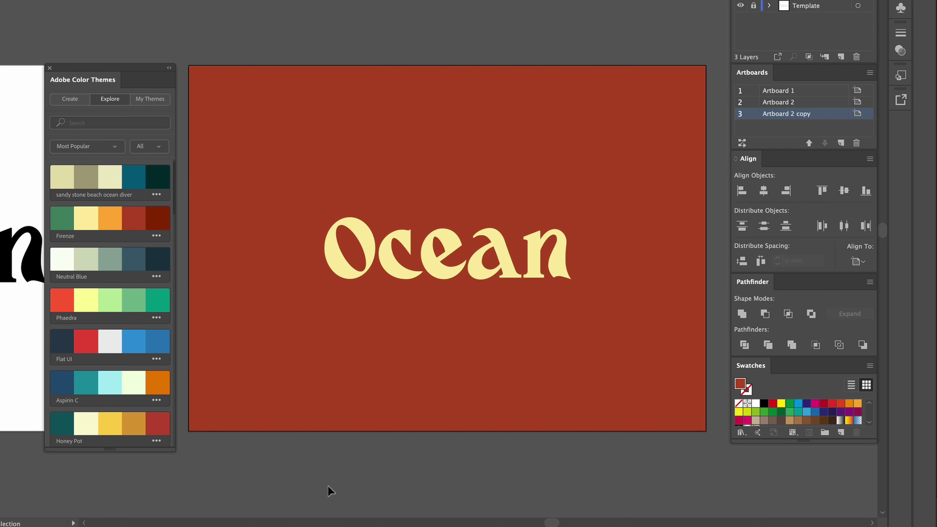